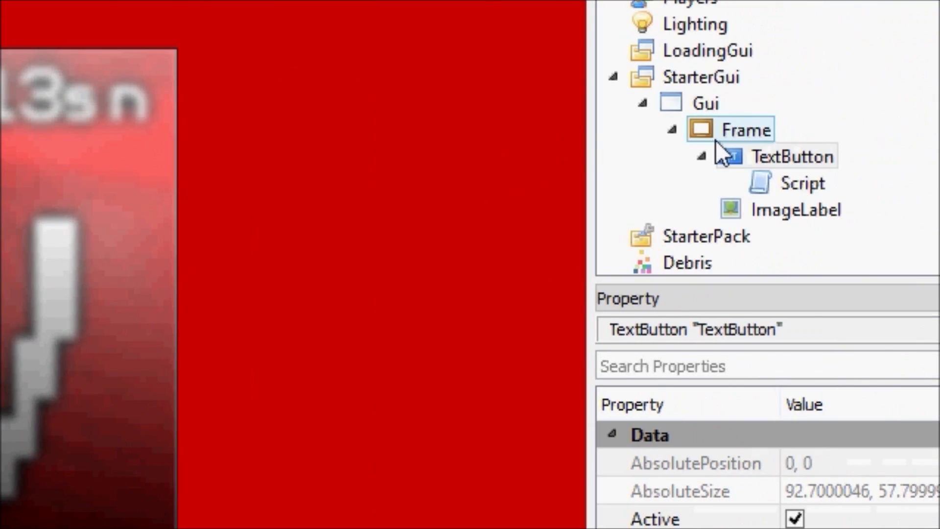
Delete the TextButton and its Script from the Frame.
left_click(719, 137)
left_click(736, 153)
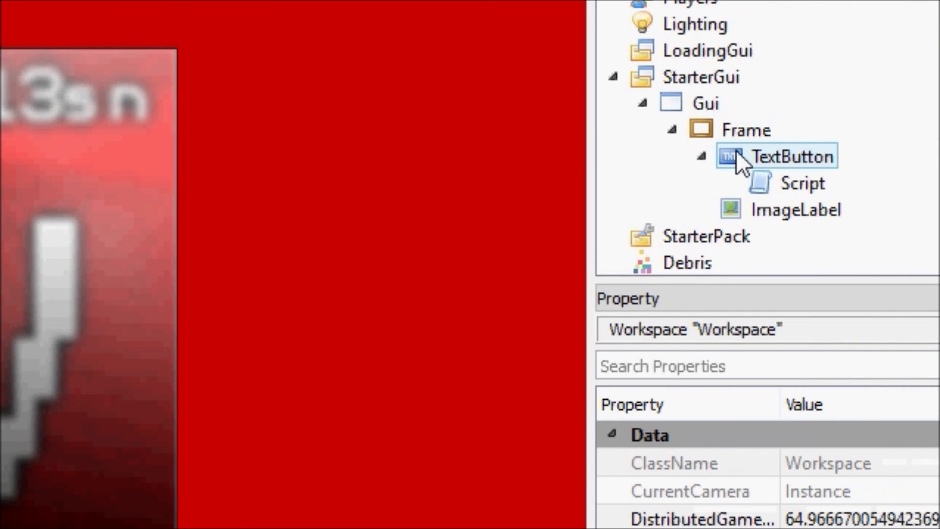
left_click(736, 151)
key("Delete")
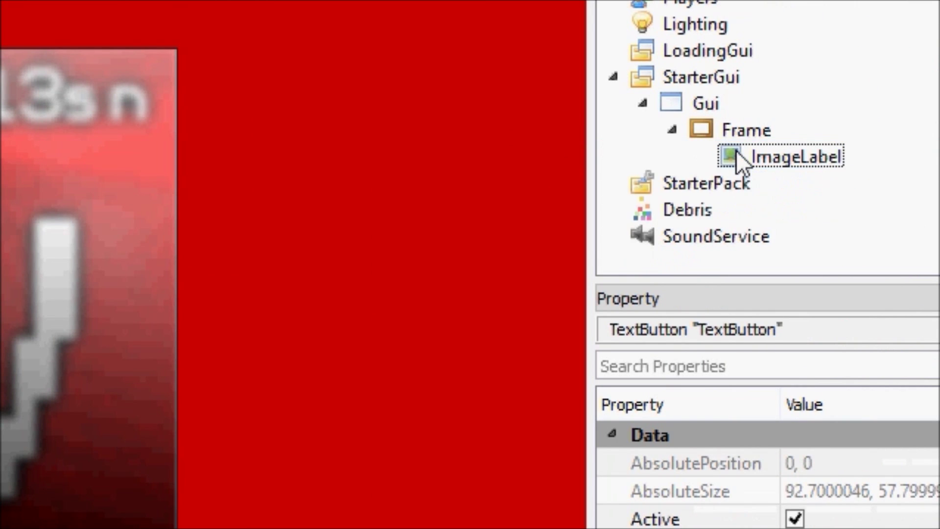
Insert a new ImageButton into the Frame beside the ImageLabel.
left_click(716, 107)
left_click(724, 129)
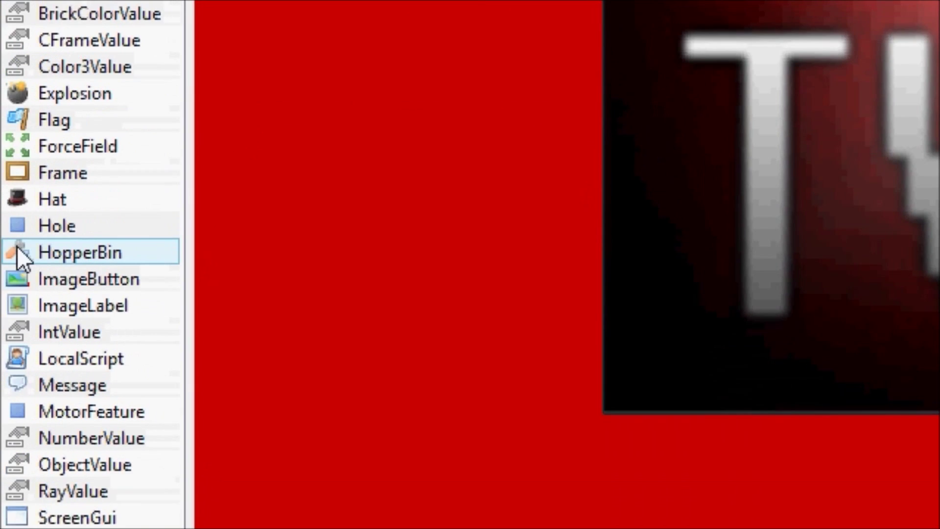
left_click(13, 246)
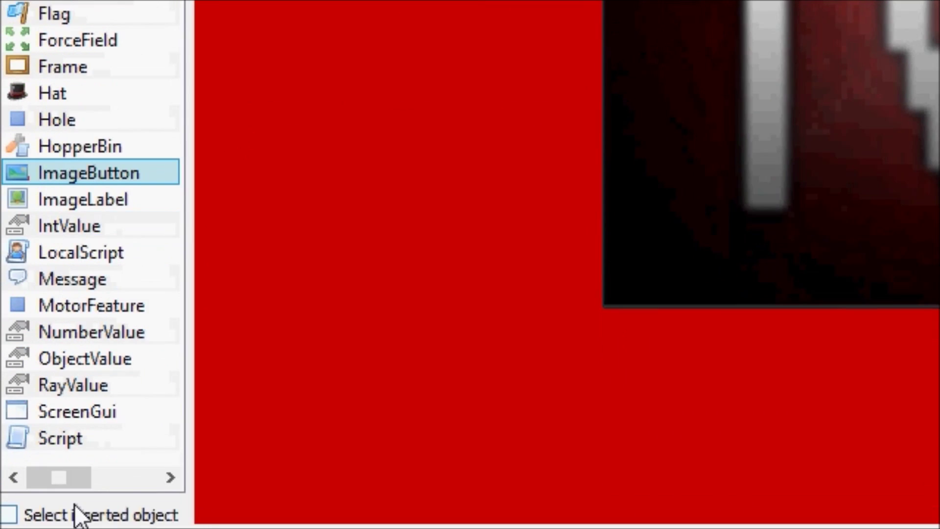
left_click(9, 485)
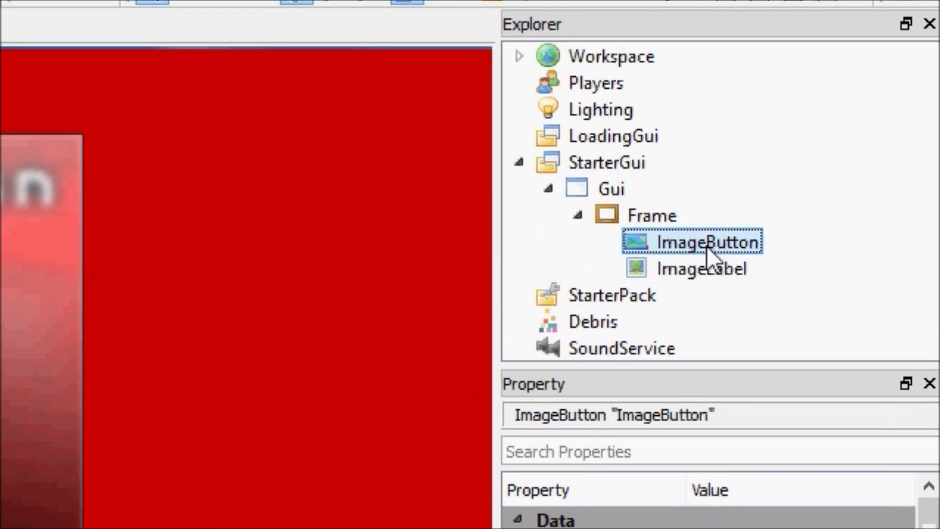
Copy the ImageLabel's Image asset URL from its properties.
left_click(682, 273)
left_click(652, 216)
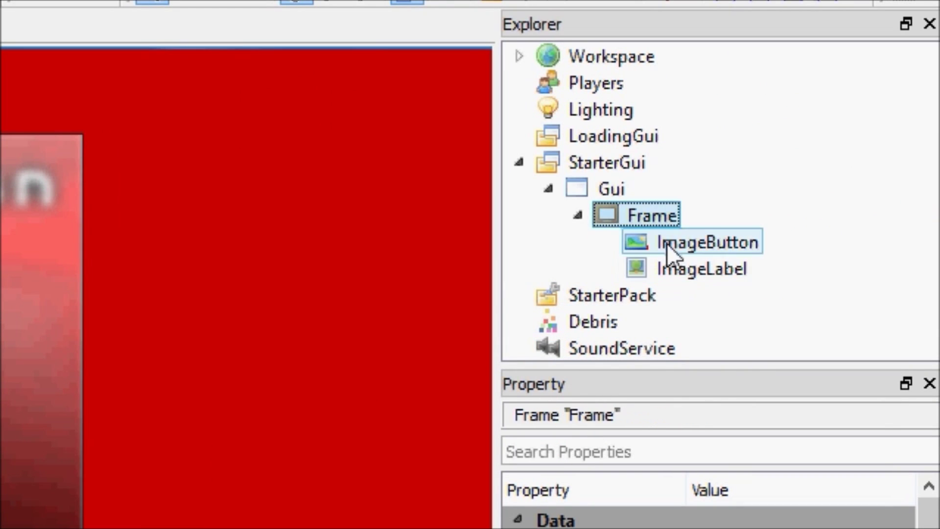
left_click(670, 244)
left_click(651, 269)
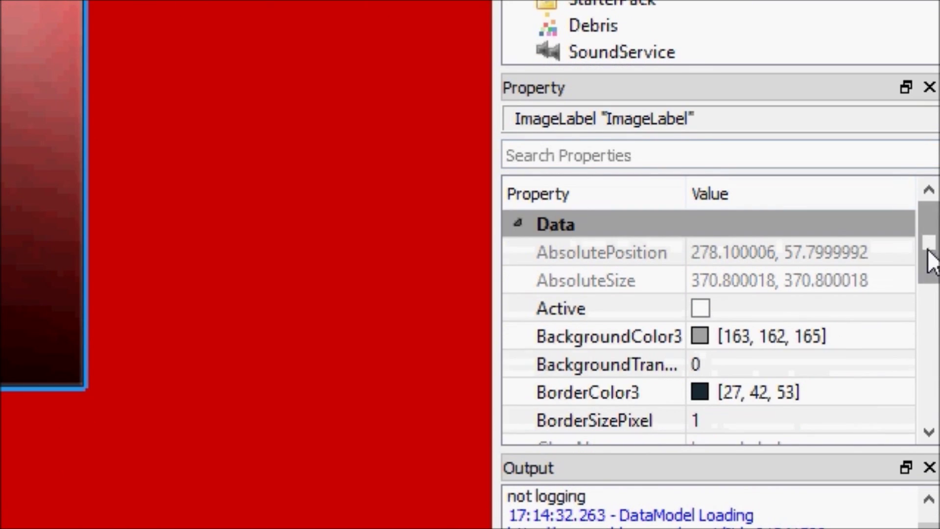
left_click_drag(928, 255, 931, 289)
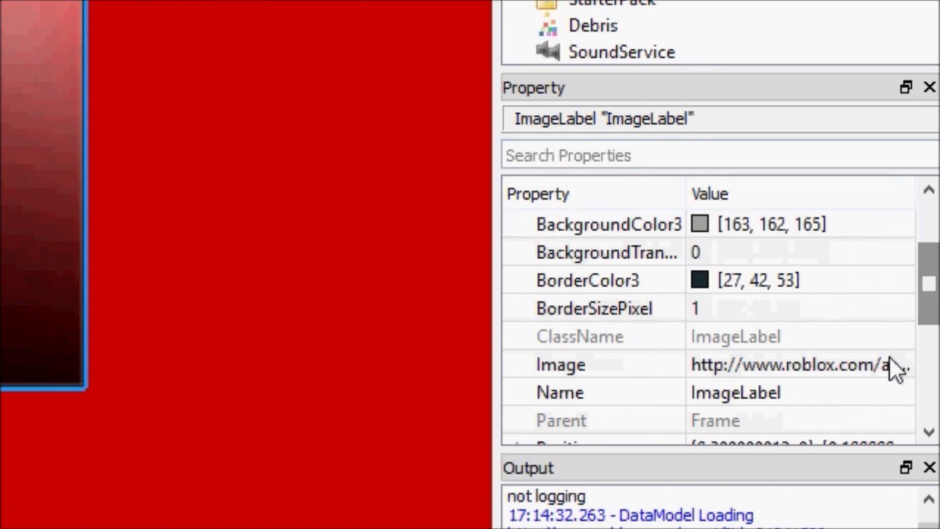
left_click(879, 365)
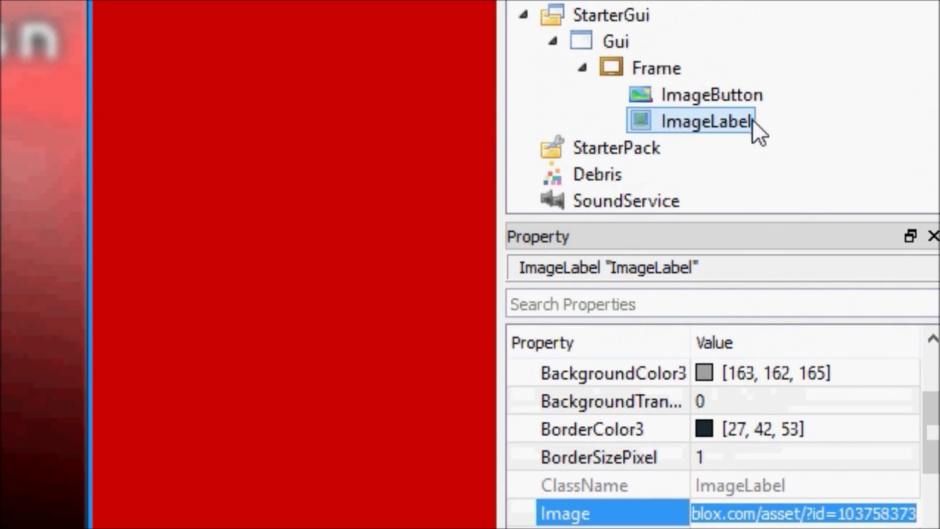
Paste the copied URL into the ImageButton's Image property, keeping Modal off.
left_click(735, 27)
left_click(810, 508)
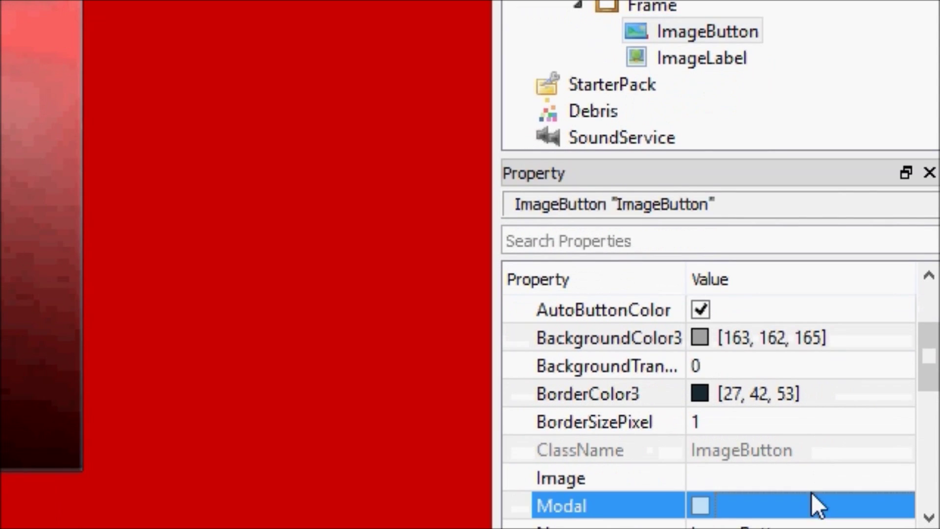
left_click(800, 483)
left_click(704, 508)
left_click(838, 482)
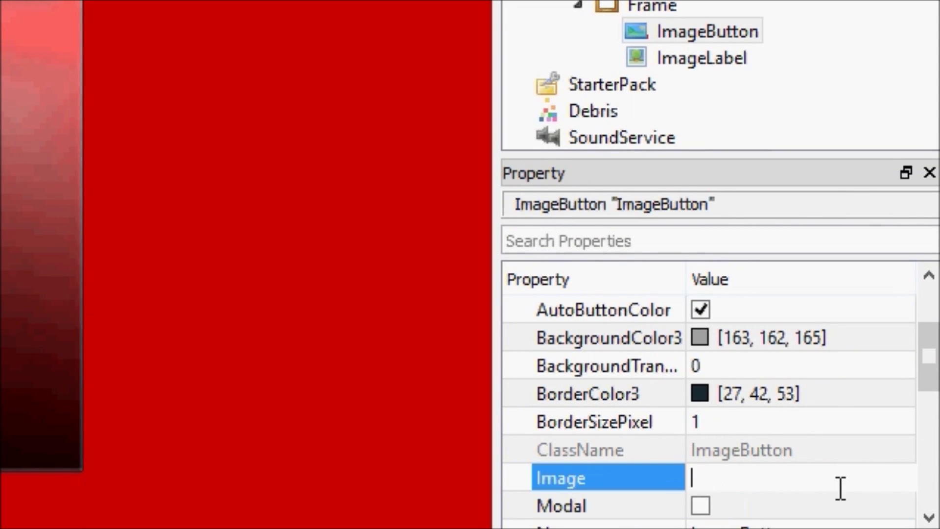
key("ctrl+v")
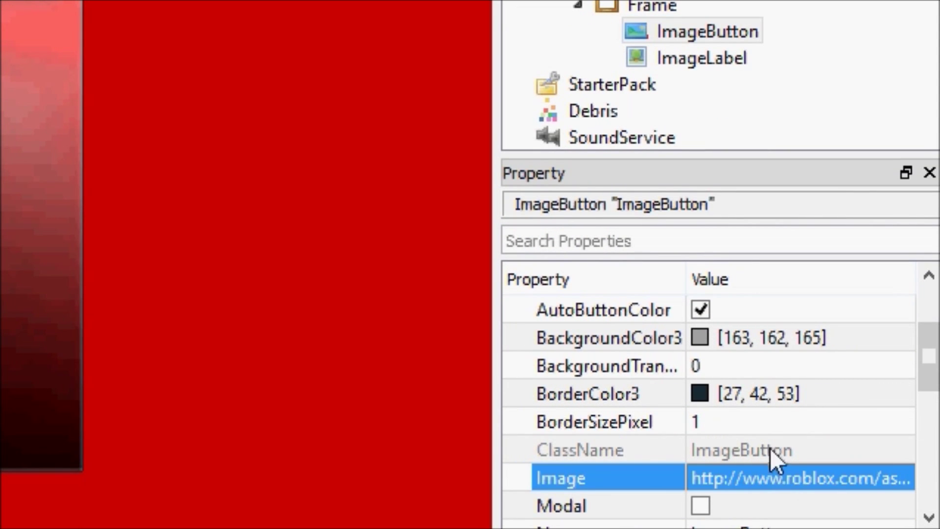
scroll(770, 448, "down", 1)
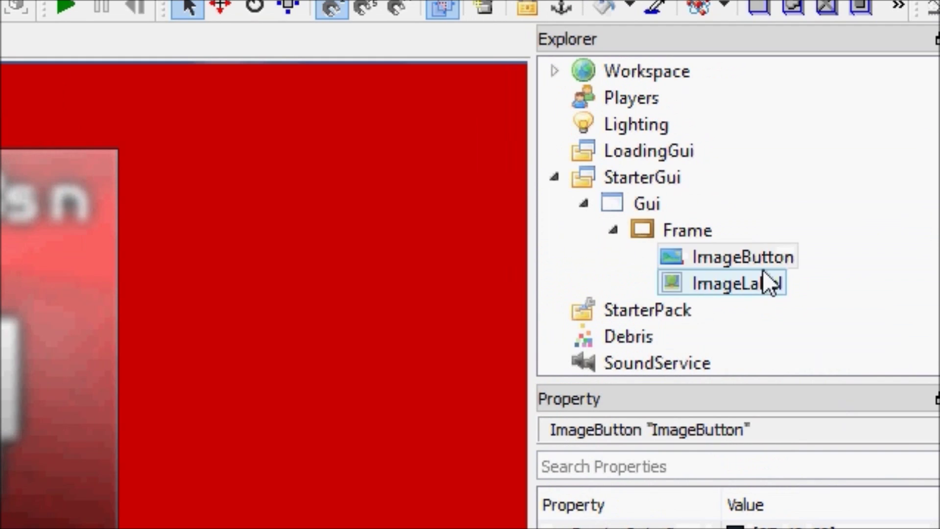
Give the ImageButton the same Position as the ImageLabel.
left_click(708, 59)
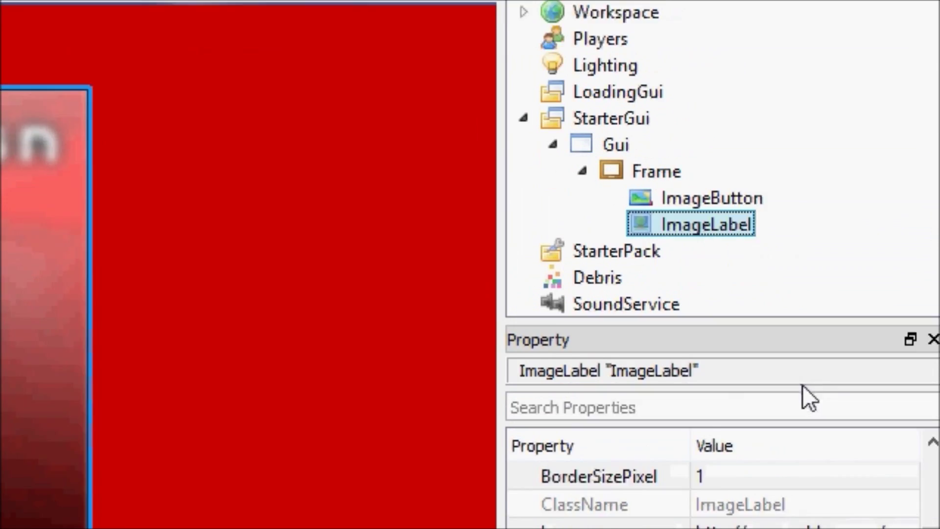
left_click(792, 472)
left_click(716, 58)
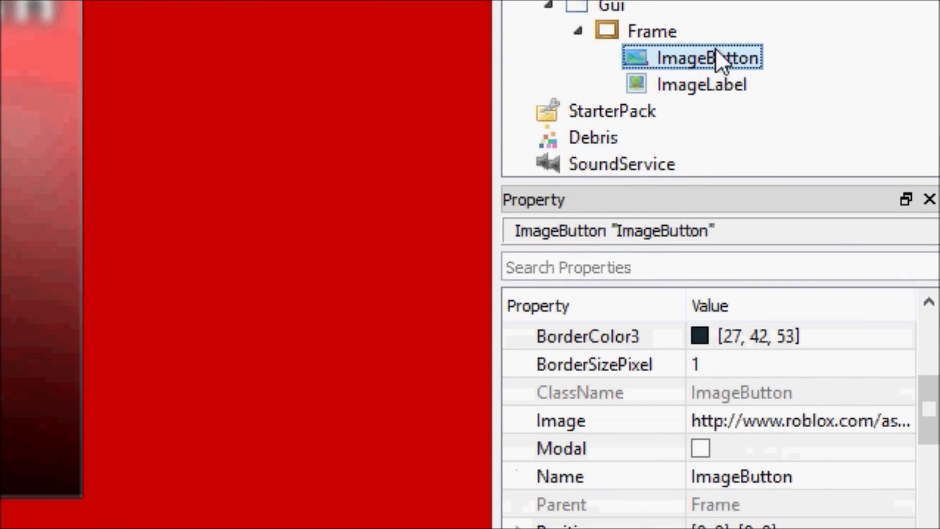
left_click(809, 527)
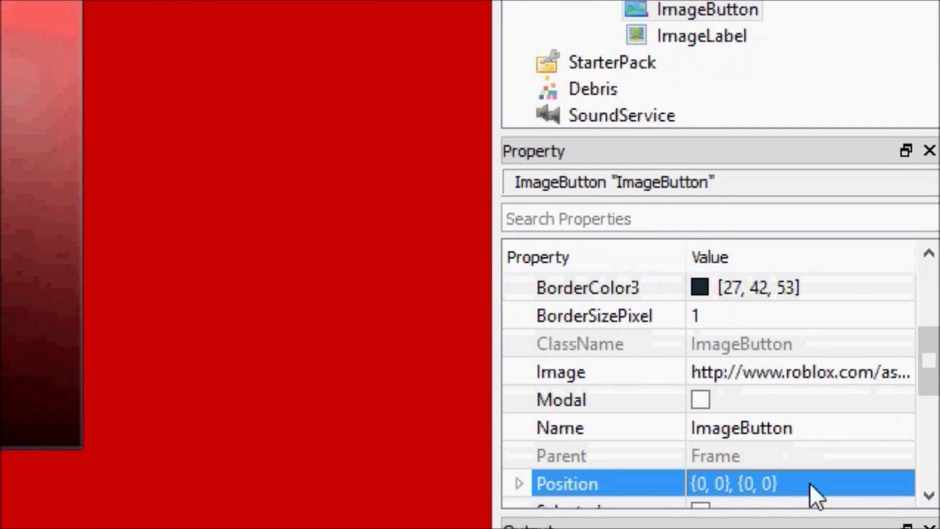
left_click(806, 527)
key("ctrl+v")
key("Return")
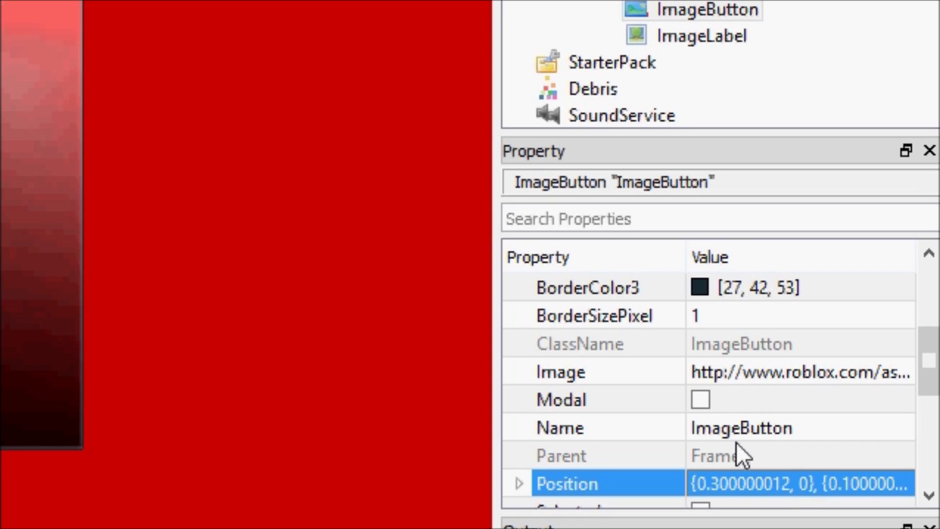
Copy the ImageLabel's Size onto the ImageButton.
left_click(637, 62)
left_click(667, 41)
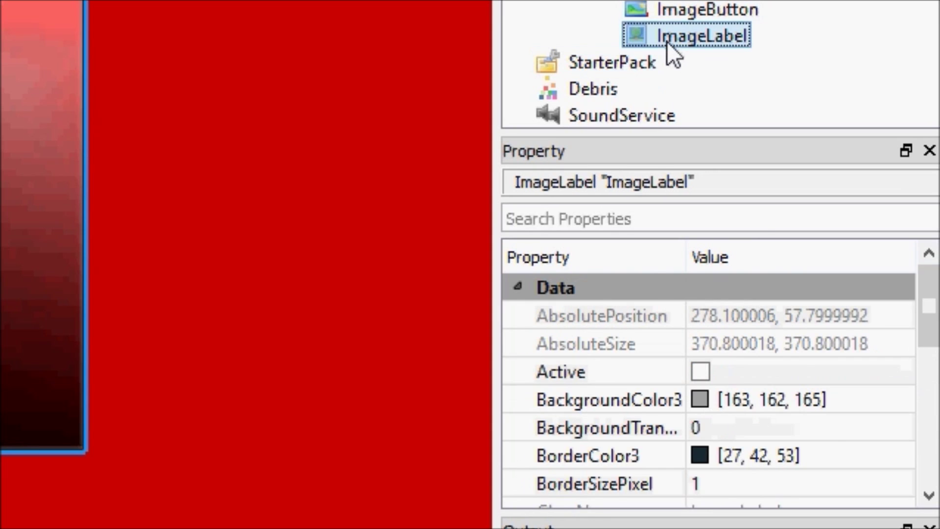
scroll(823, 419, "down", 3)
left_click(789, 380)
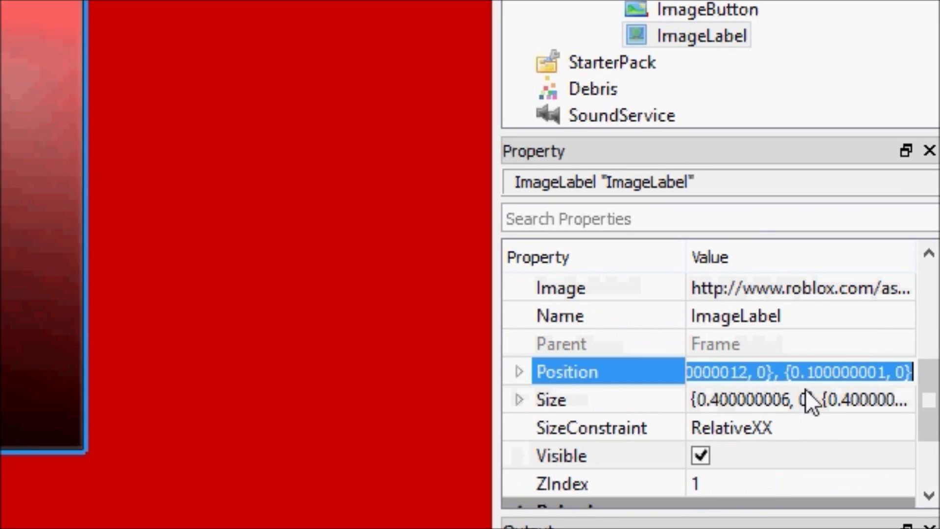
left_click(808, 399)
key("ctrl+c")
left_click(701, 9)
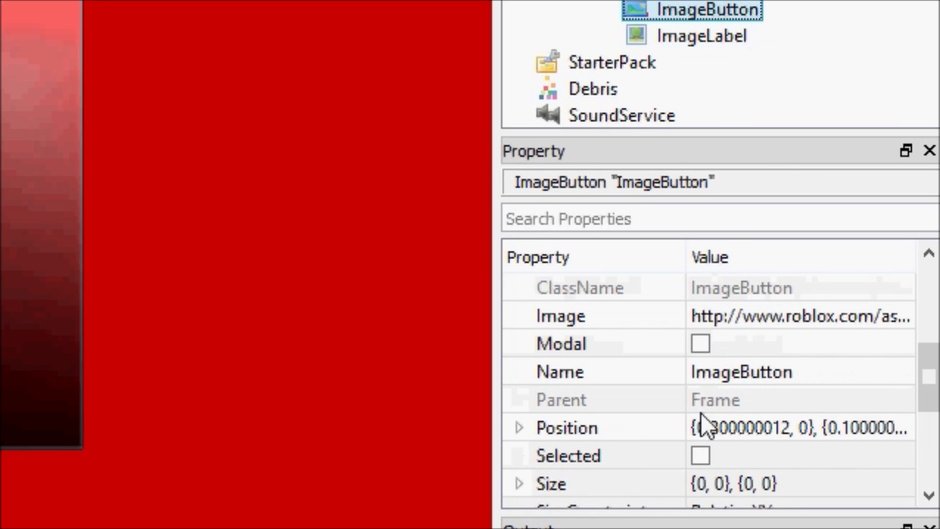
left_click(728, 477)
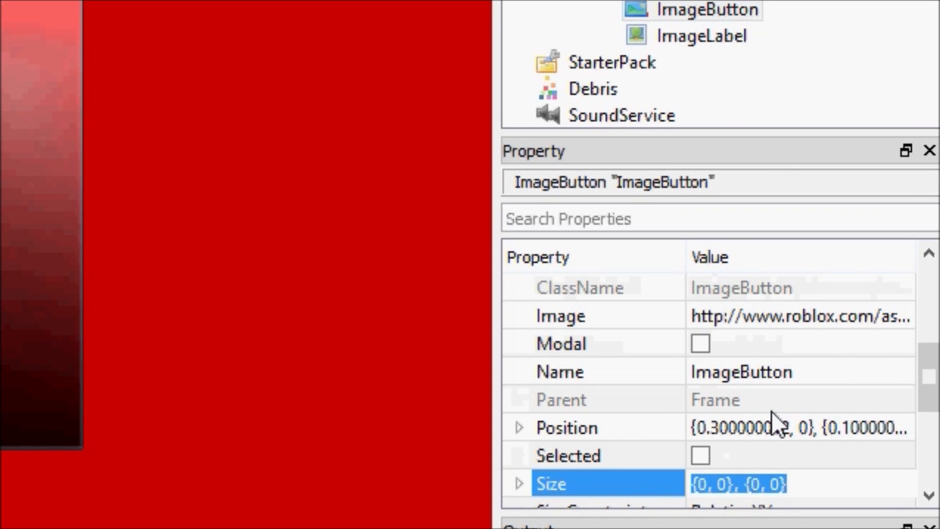
key("ctrl+v")
key("Return")
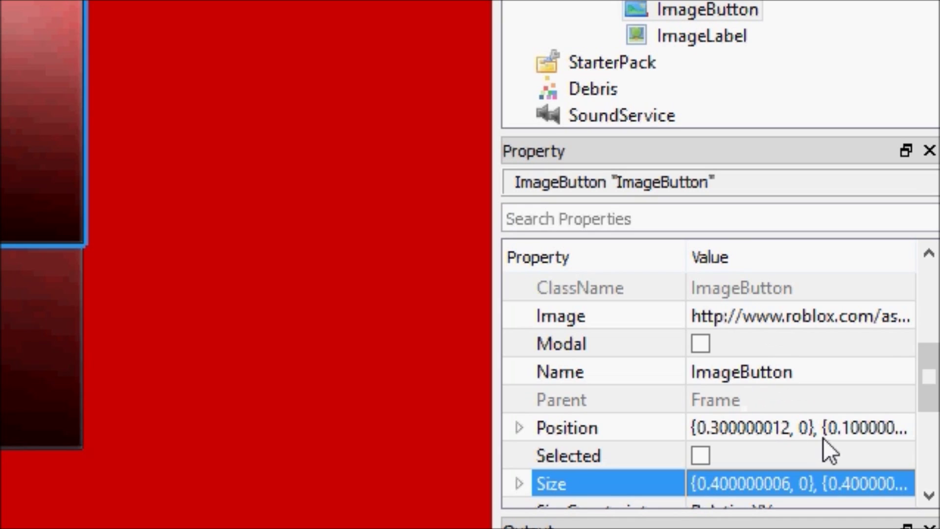
scroll(824, 438, "down", 1)
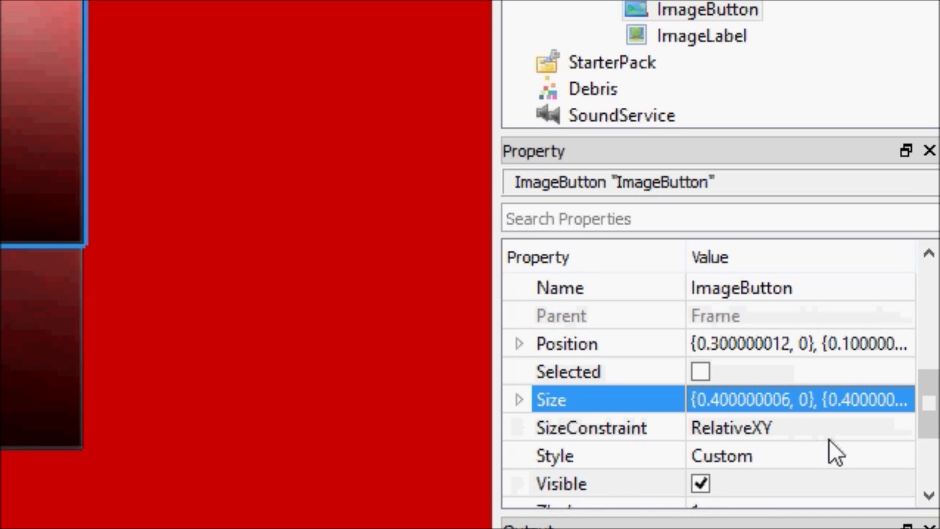
Set the ImageButton's SizeConstraint to RelativeXX.
left_click(732, 29)
left_click(729, 15)
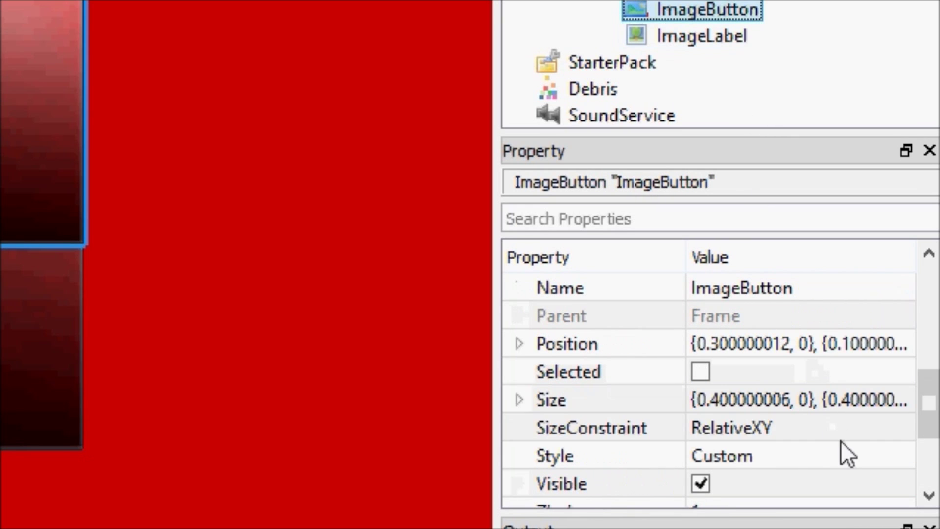
left_click(867, 431)
left_click(813, 452)
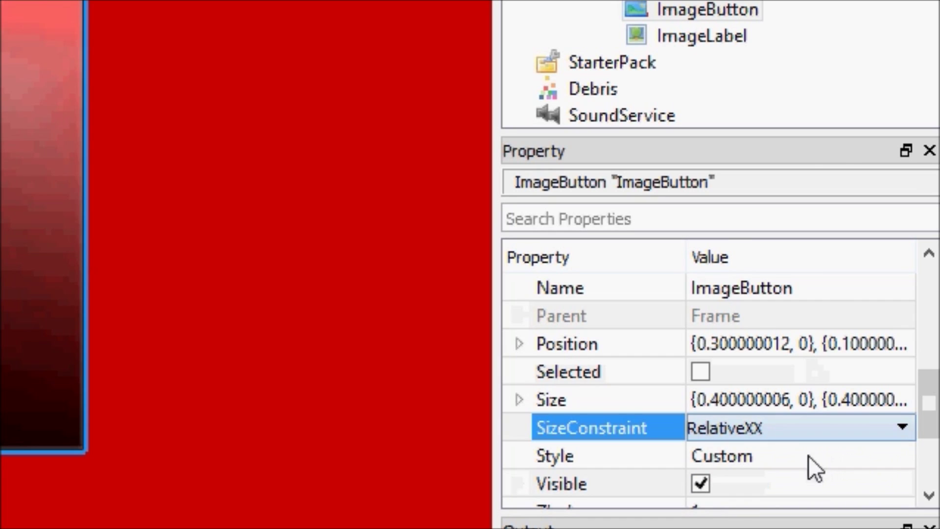
Delete the ImageLabel and reselect the ImageButton.
left_click(715, 38)
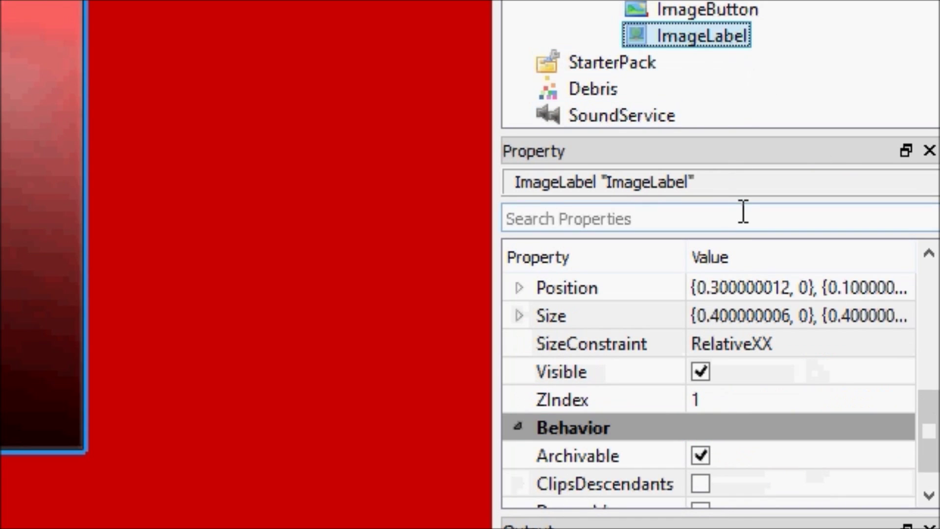
key("Delete")
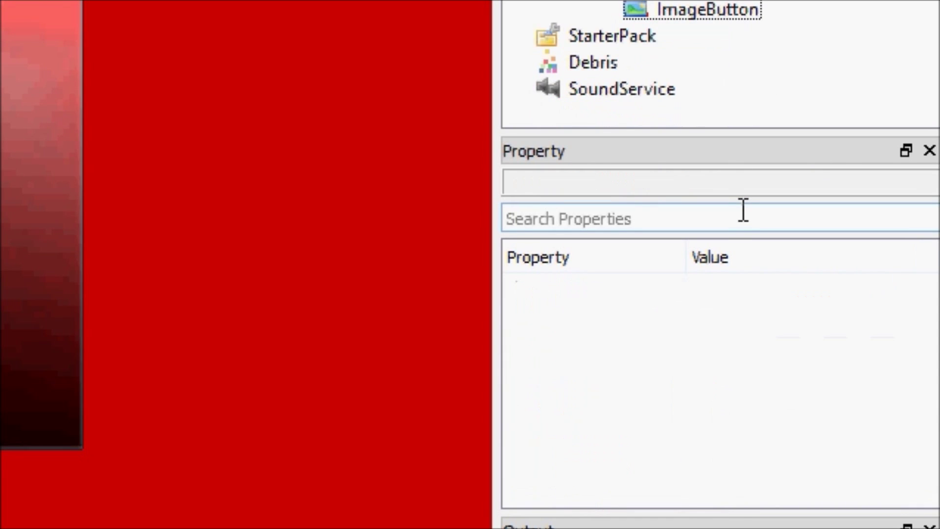
left_click(682, 11)
Try the RobloxButtonDefault style, then settle the ImageButton's Style on RobloxButton.
scroll(720, 453, "down", 7)
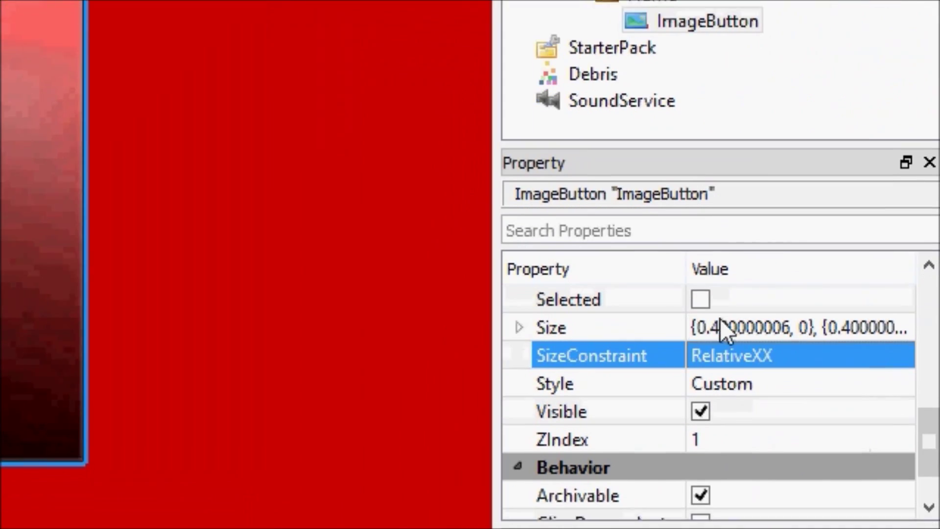
left_click(792, 381)
left_click(805, 387)
left_click(795, 425)
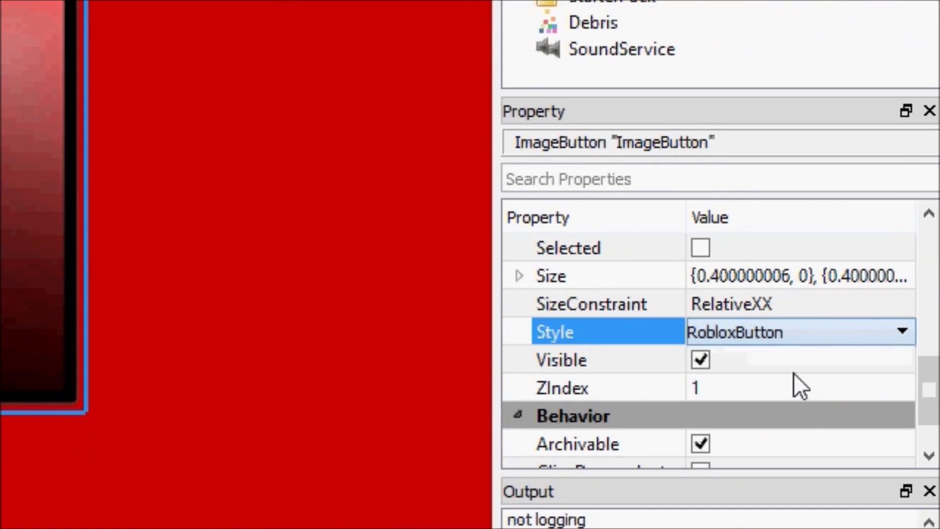
left_click(800, 334)
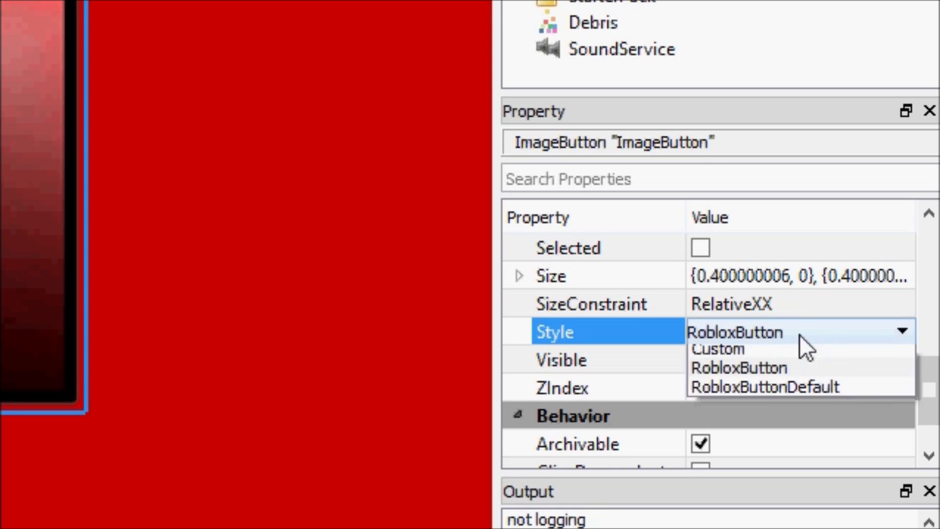
left_click(781, 390)
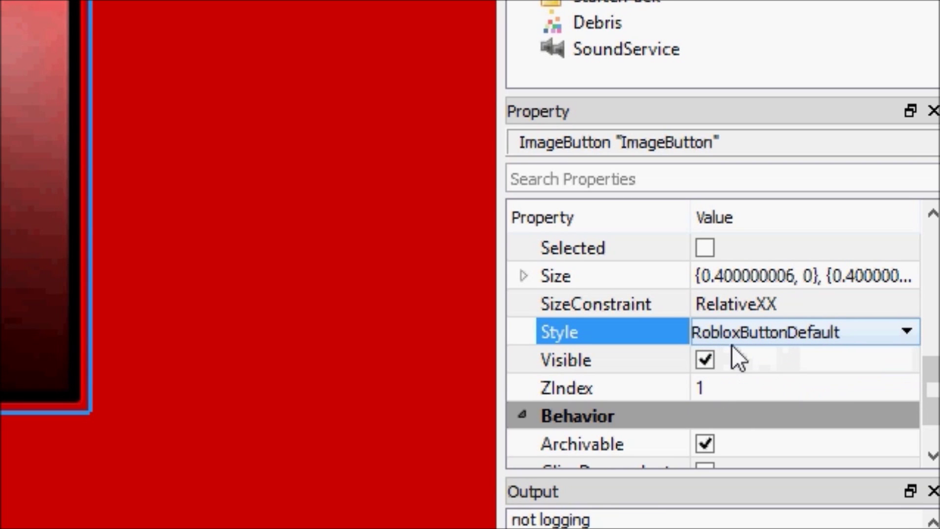
left_click(733, 343)
left_click(764, 376)
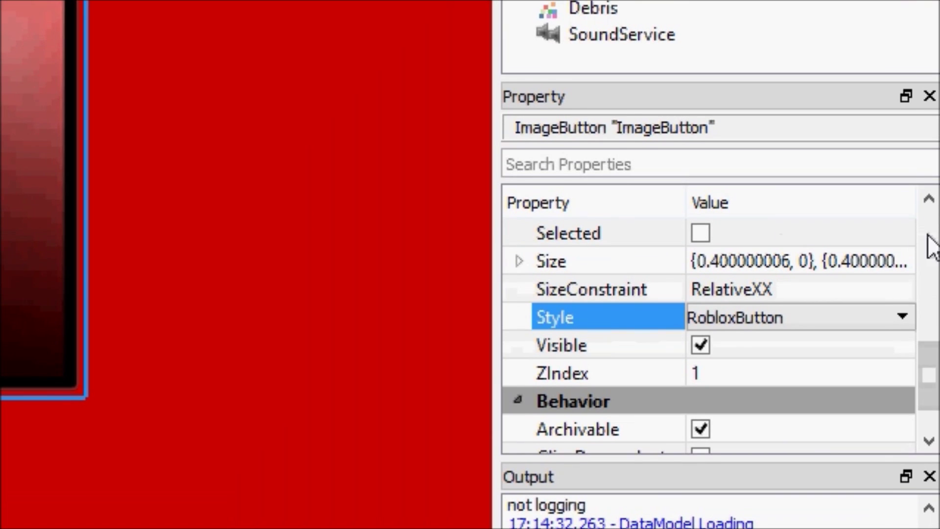
left_click_drag(931, 375, 877, 221)
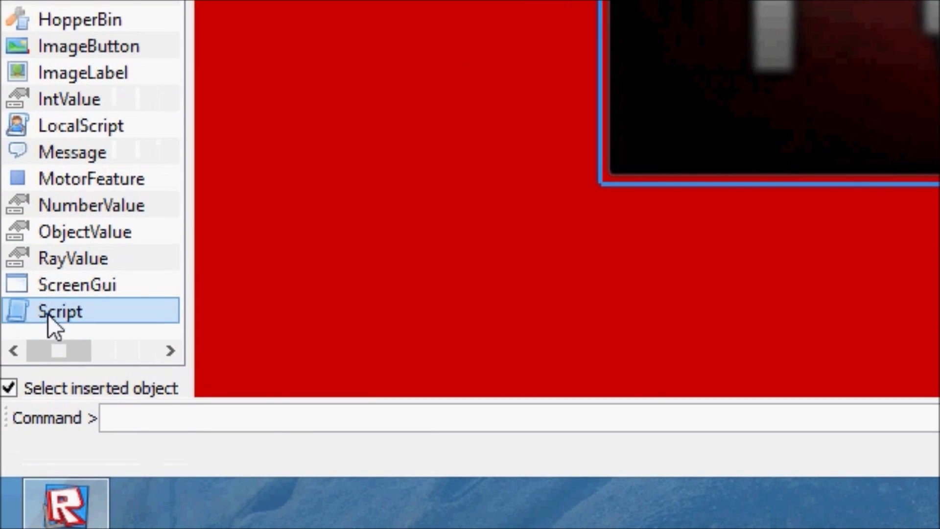
Add a Script to the ImageButton with a script.Parent.MouseButton1Click:connect(function() ... end) handler.
left_click(119, 314)
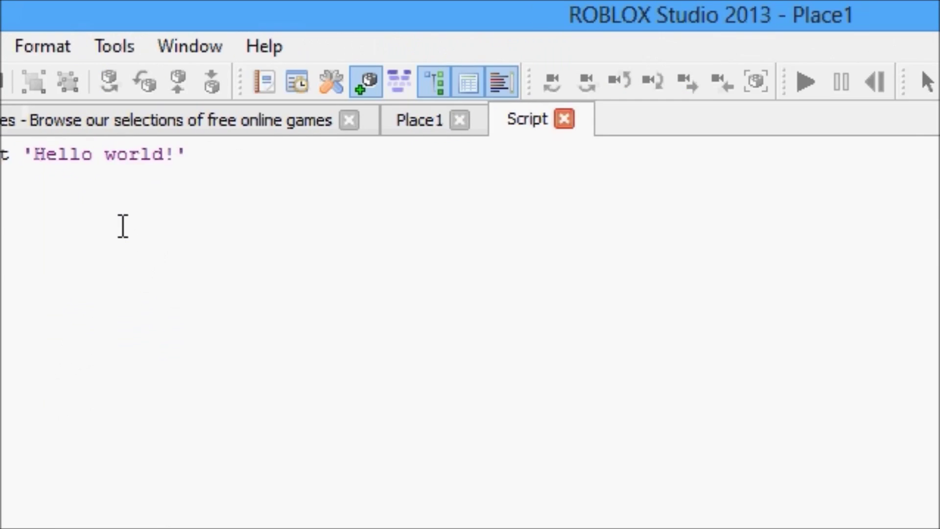
key("ctrl+a")
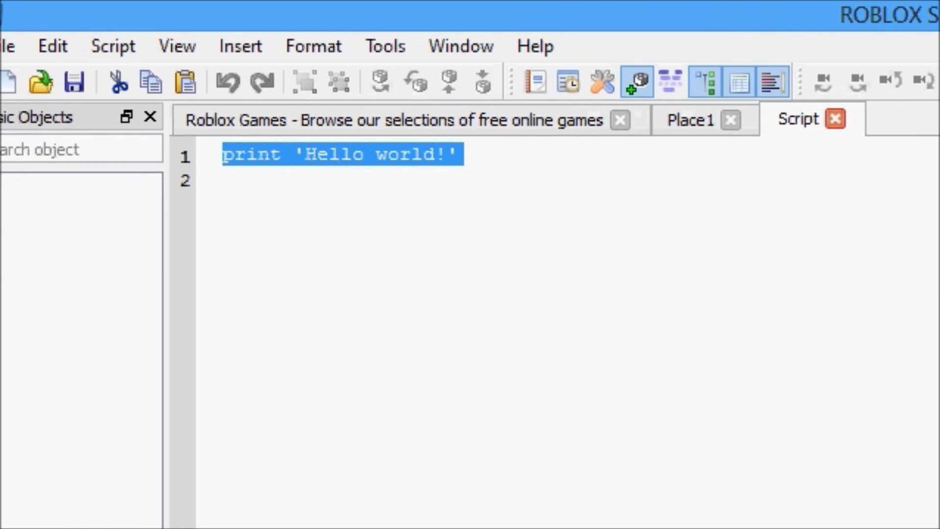
type("script.Parent")
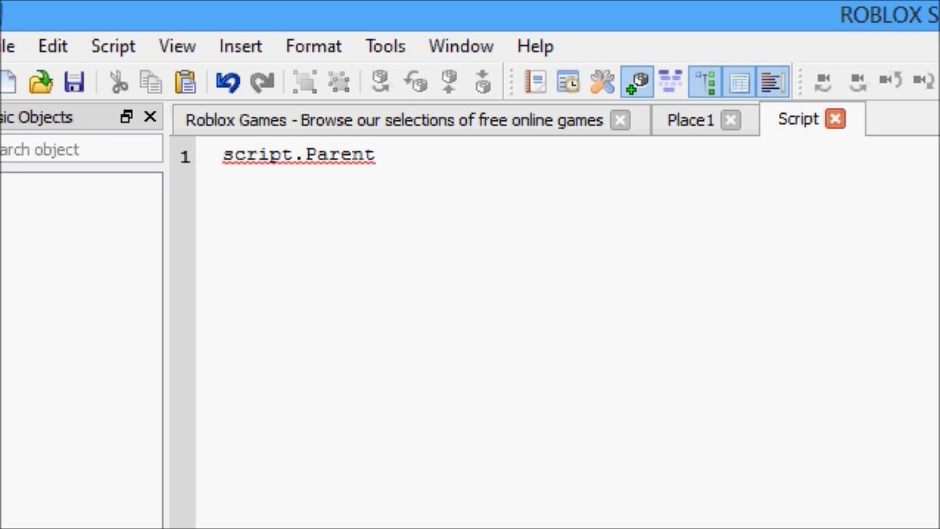
type(":")
key("BackSpace")
type("M")
key("BackSpace")
type(".Mou")
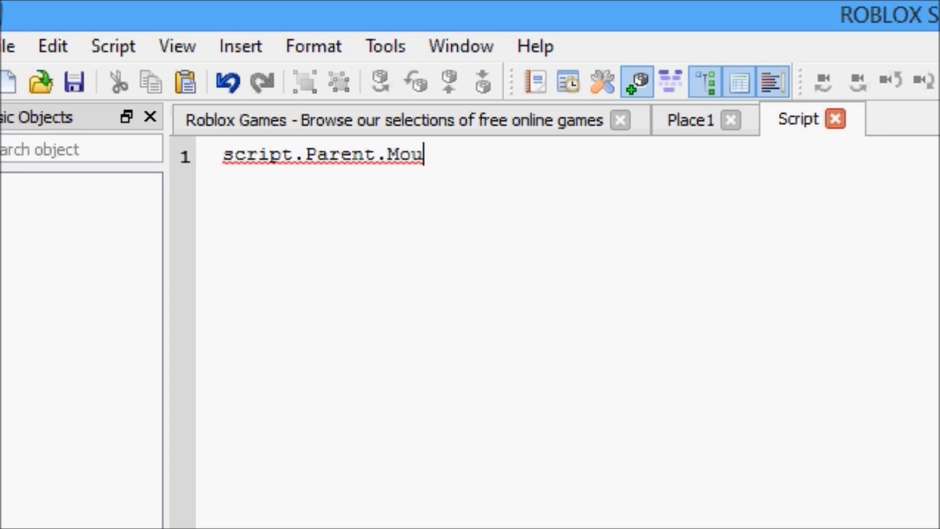
type("seButton1Cli")
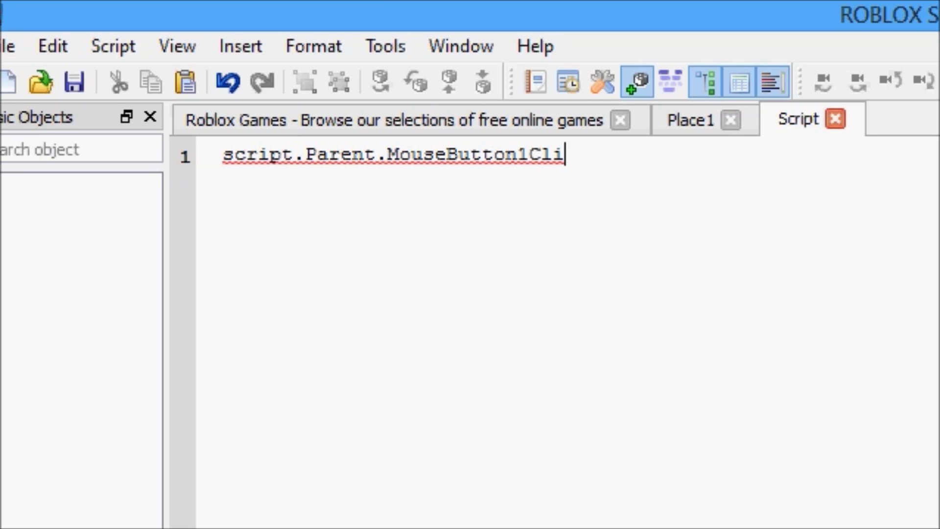
type("ck:connect(f")
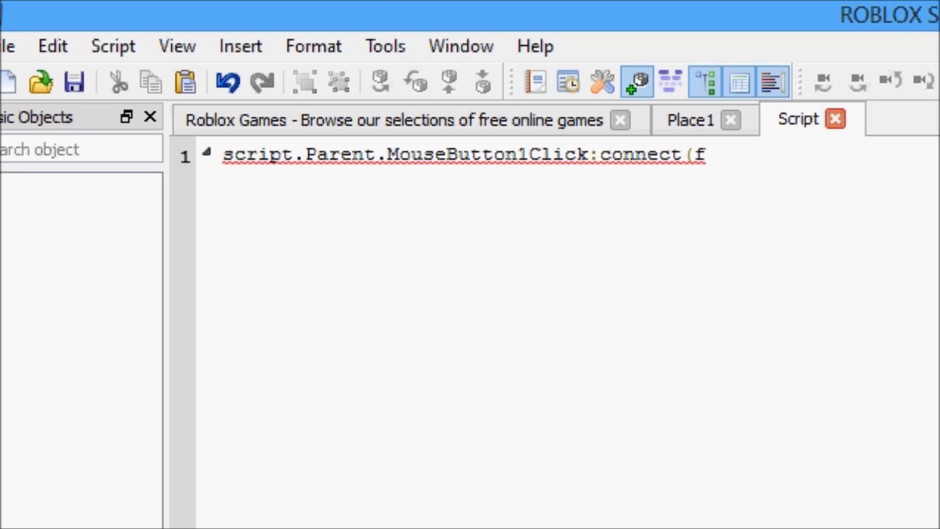
type("unction()")
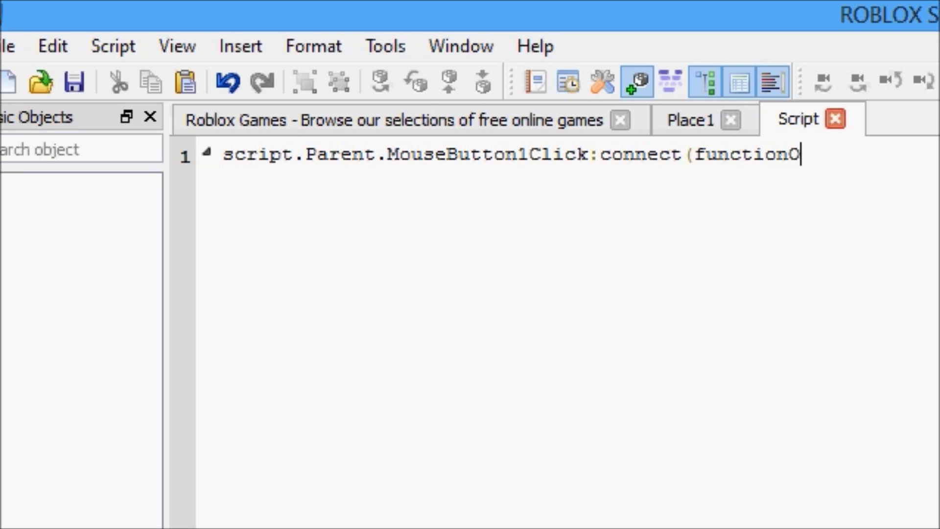
key("Return")
key("Return")
type("en")
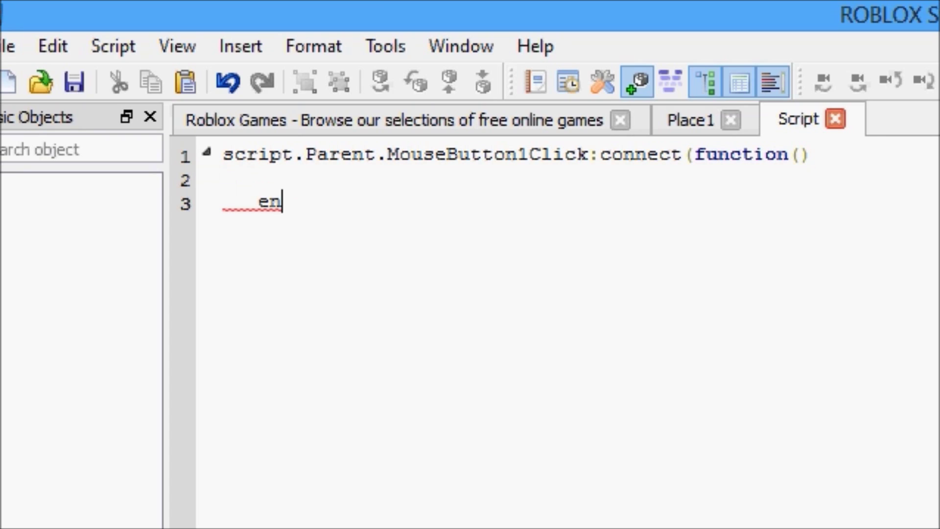
key("BackSpace")
key("BackSpace")
key("BackSpace")
type("end)")
Put print("Hello world") inside the click handler.
left_click(259, 178)
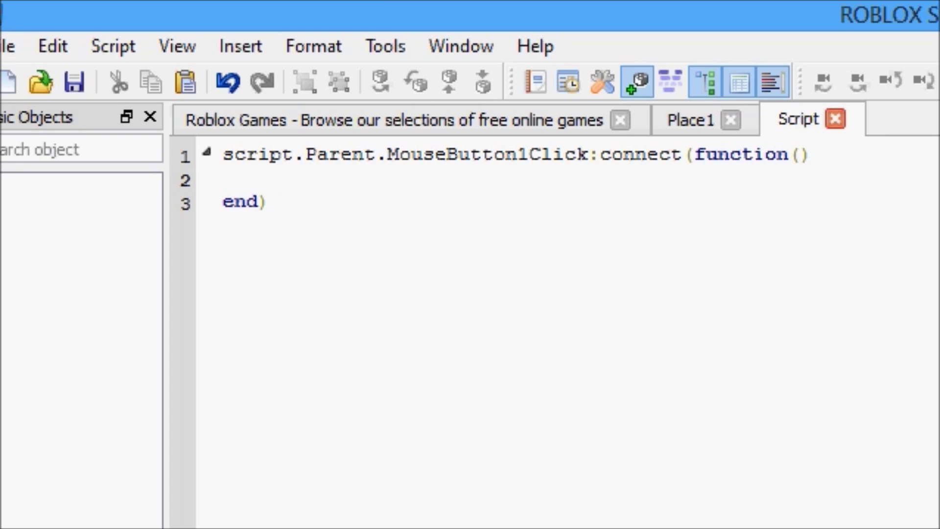
type("print(\"Hello world'")
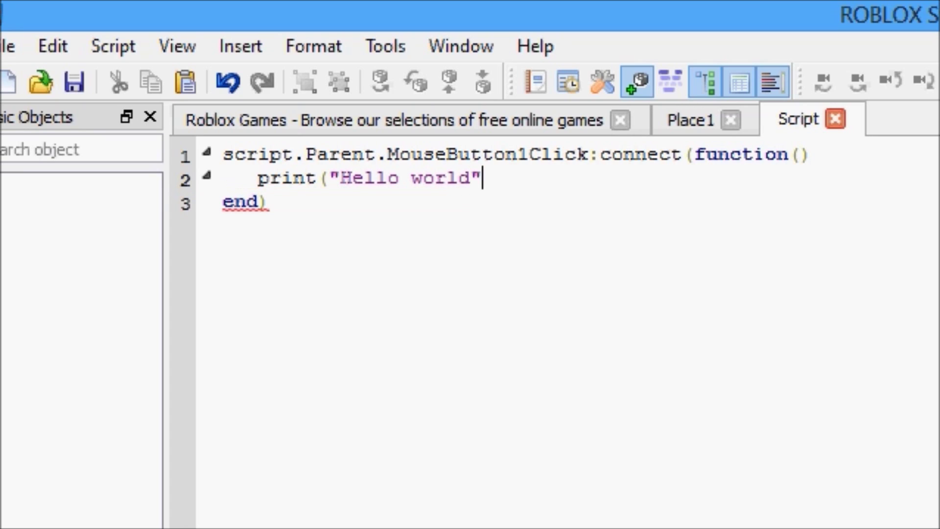
type(")")
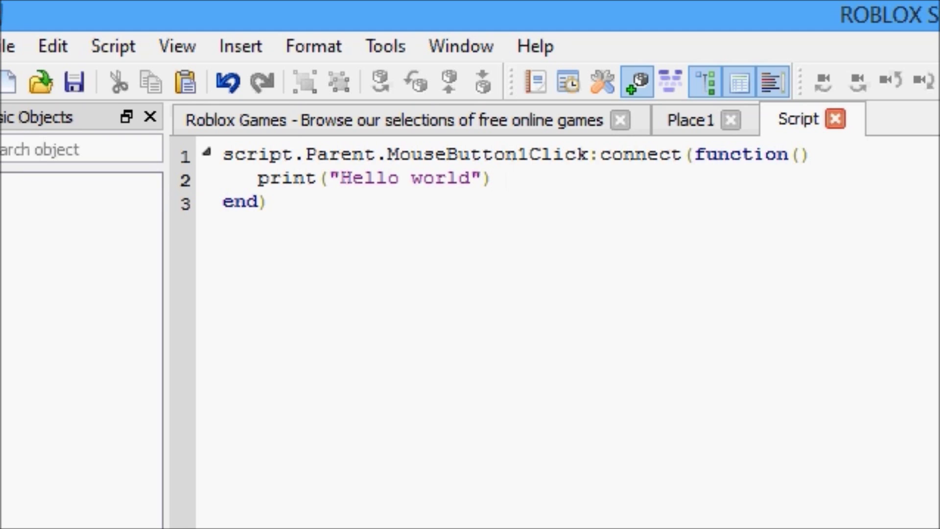
left_click(679, 123)
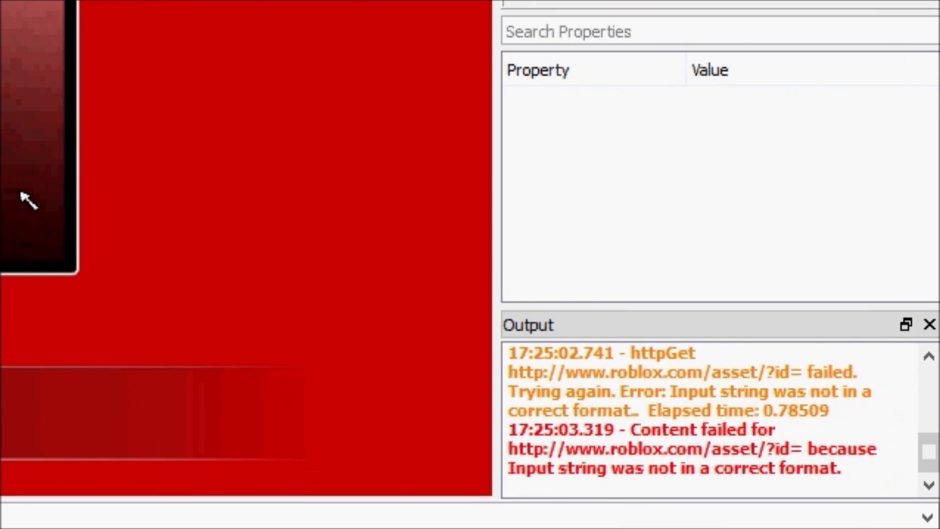
Check the 'Hello world' line printed in Output after clicking the button.
triple_click(613, 470)
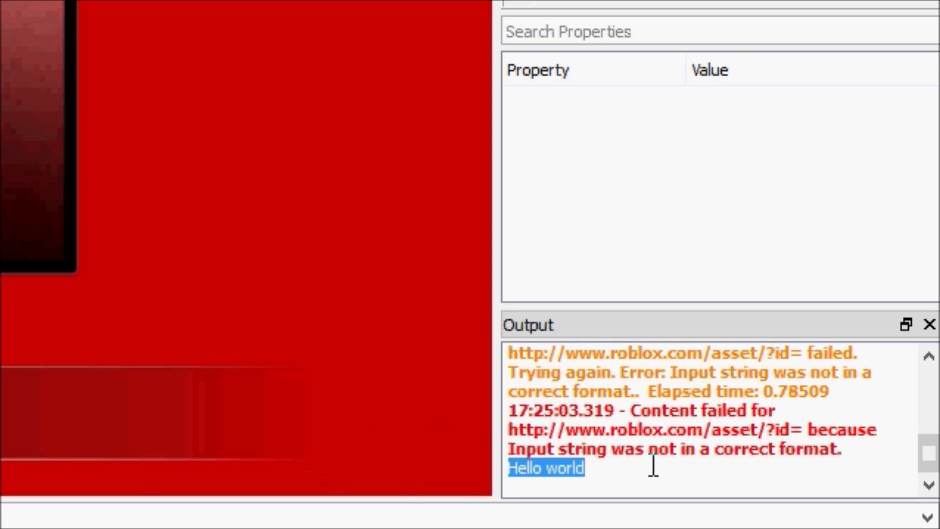
left_click(653, 465)
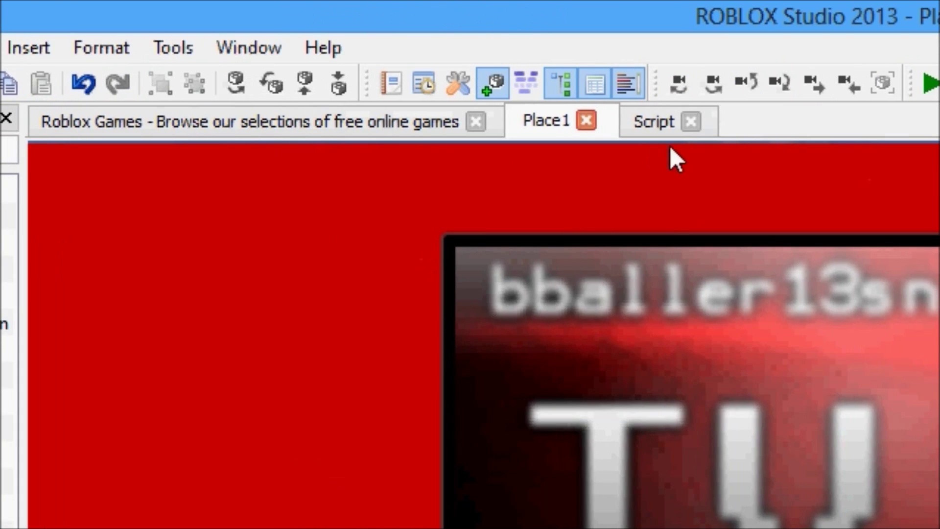
left_click(661, 120)
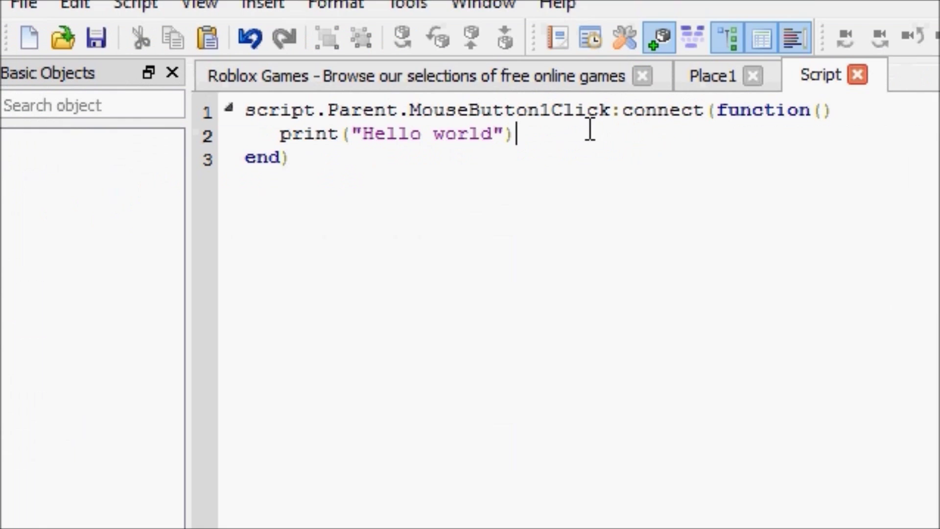
left_click_drag(539, 126, 280, 121)
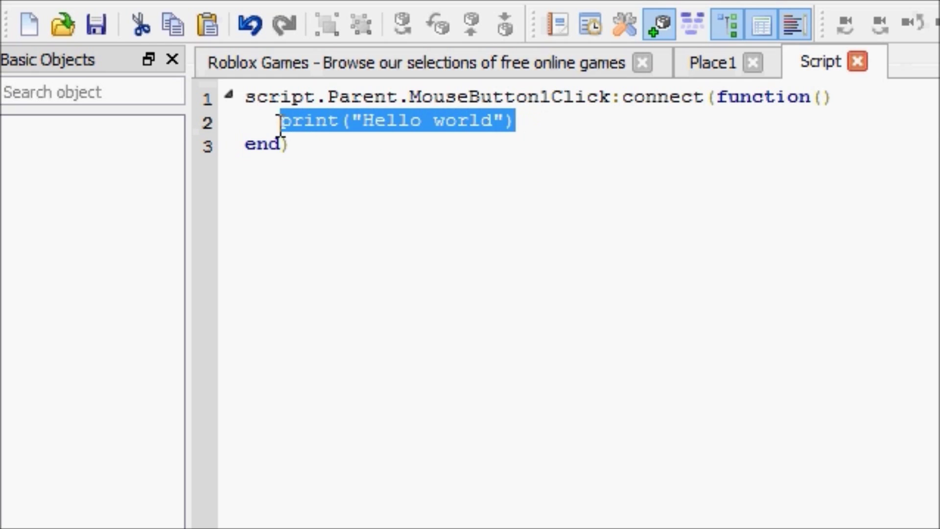
left_click(683, 63)
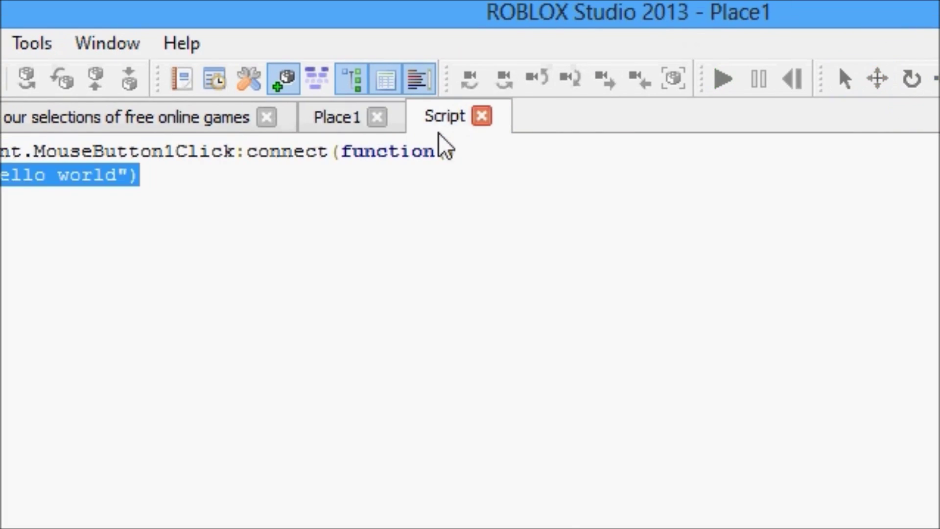
left_click(336, 120)
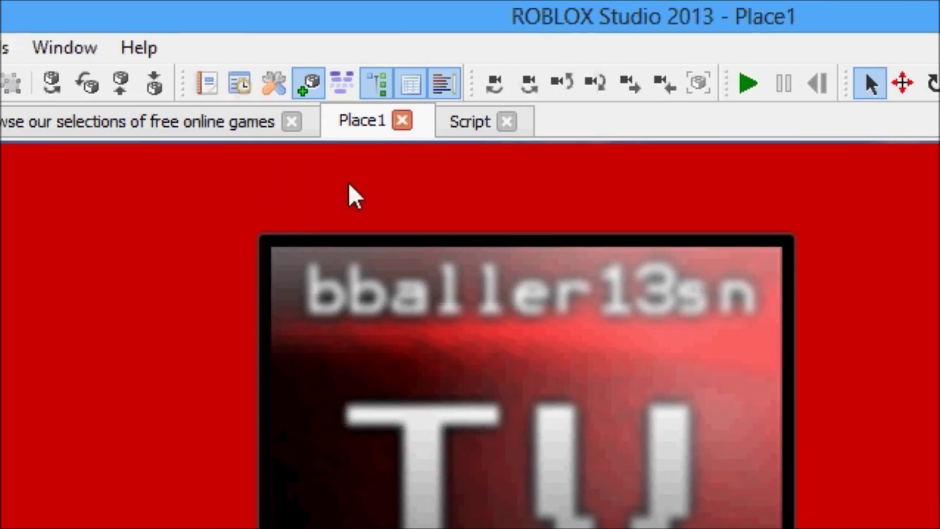
left_click(446, 125)
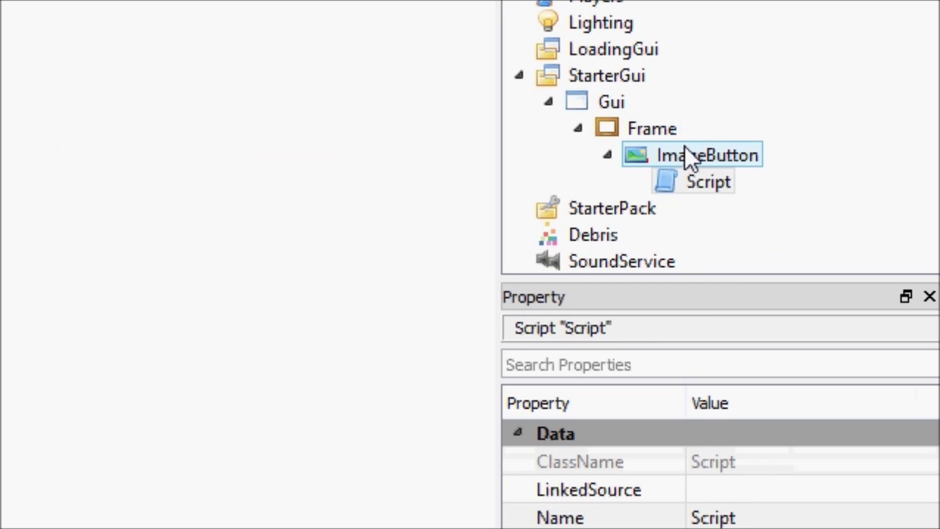
Inspect the ImageButton's Image property, which holds a roblox.com asset URL, then return to the script.
left_click(685, 156)
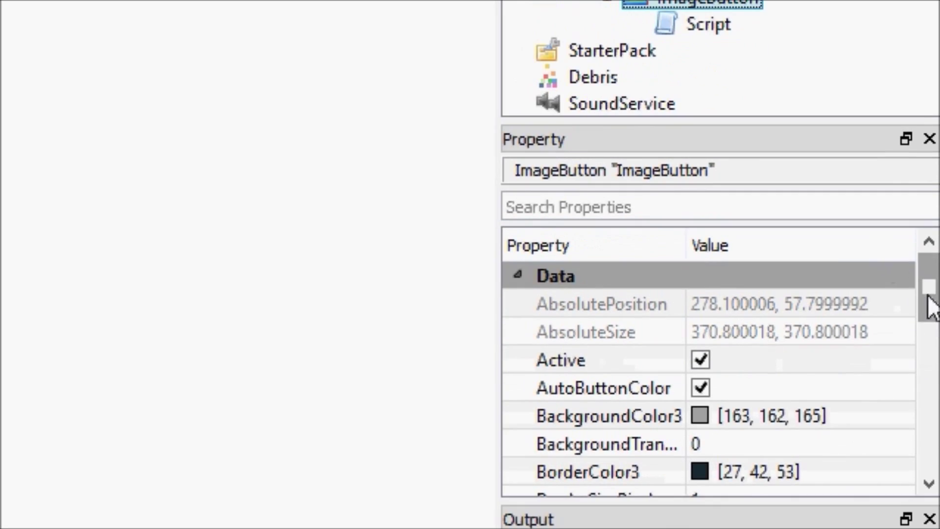
left_click_drag(928, 296, 926, 356)
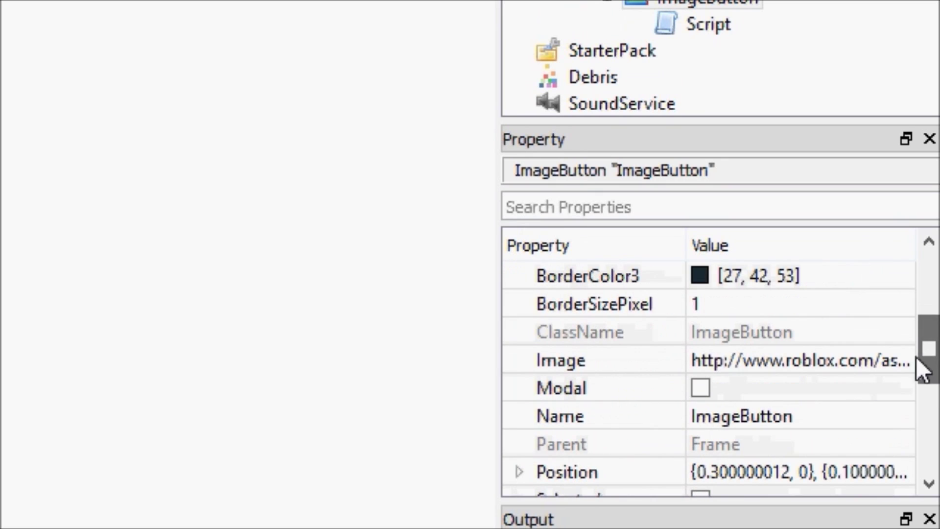
left_click(630, 366)
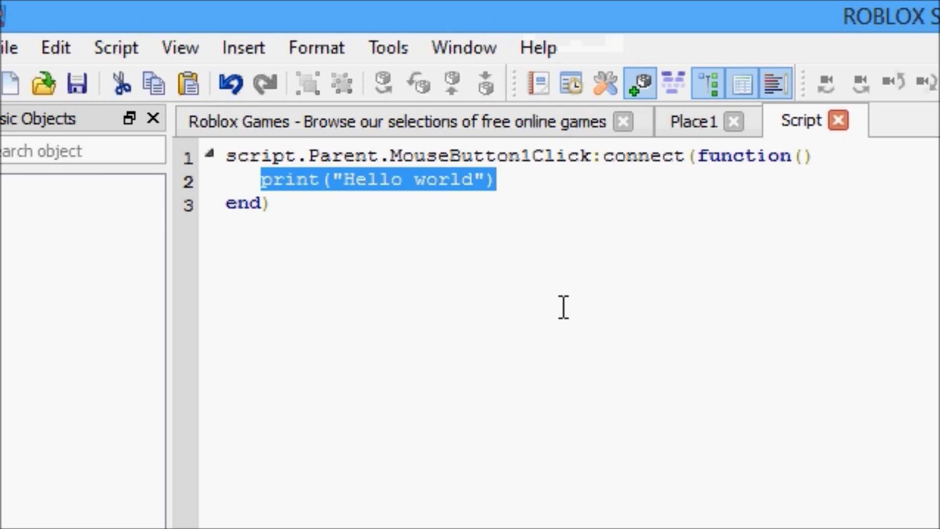
left_click(550, 227)
Replace the print line with script.Parent.Image="" and open the ImageButton's Image URL for editing.
left_click_drag(524, 180, 261, 179)
type("script.Parent.Image")
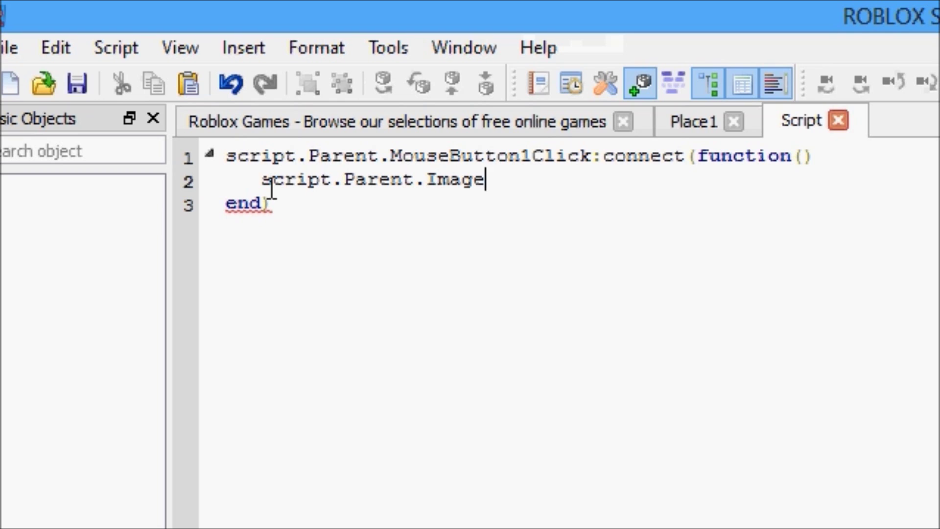
type("=\"\"")
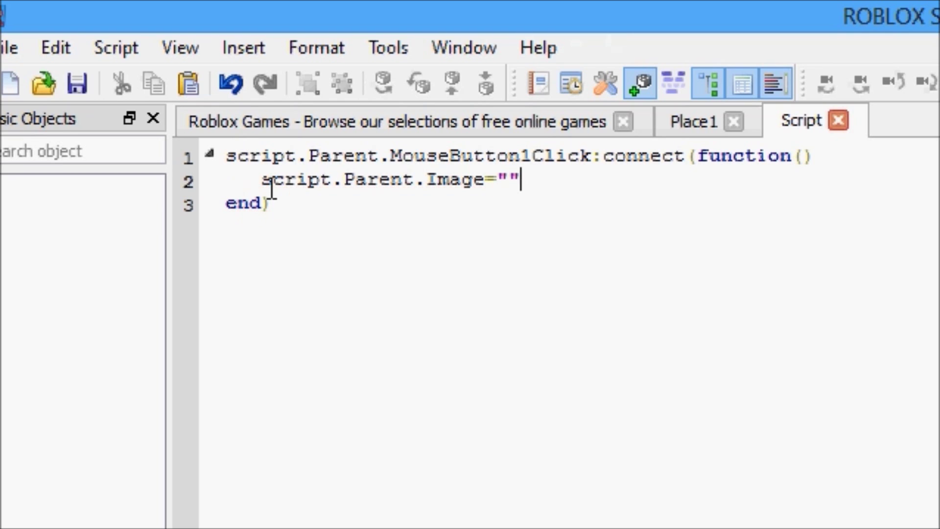
left_click(686, 120)
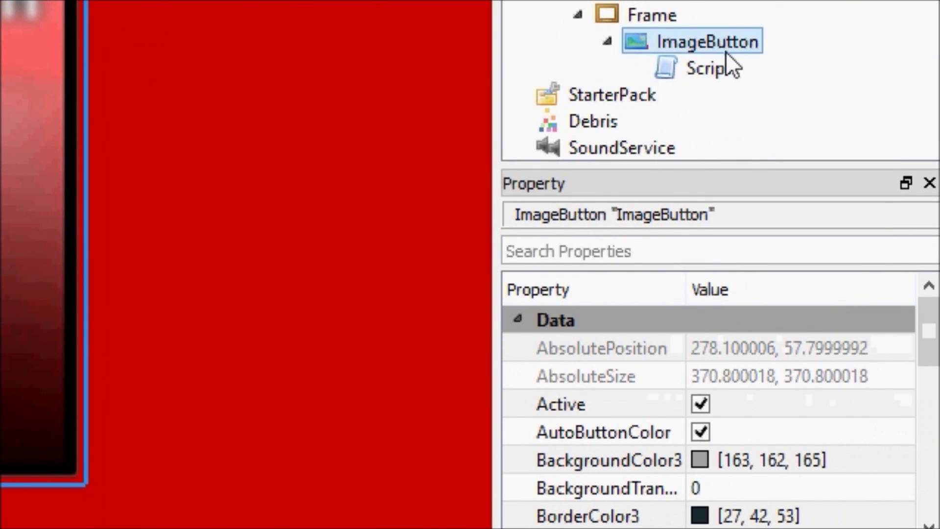
left_click(796, 151)
scroll(764, 343, "down", 3)
left_click(807, 356)
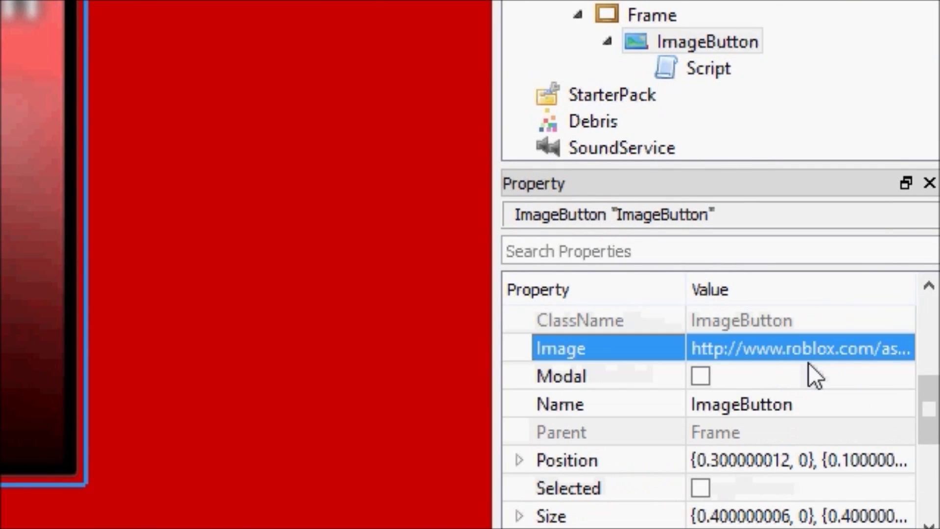
double_click(779, 346)
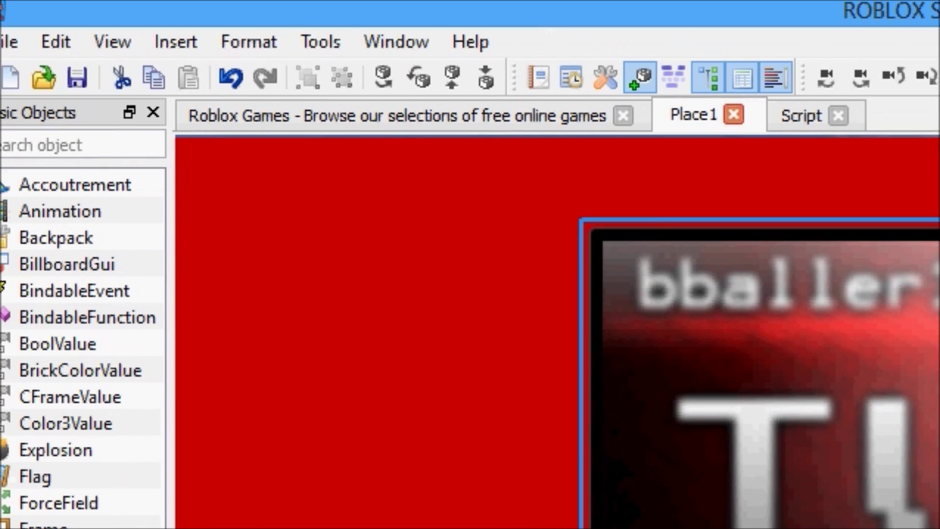
left_click(322, 42)
mouse_move(544, 114)
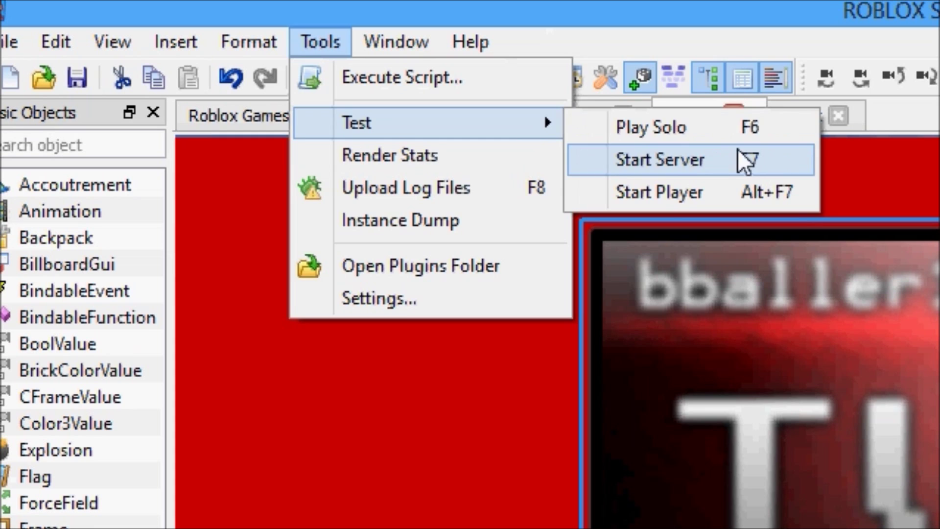
left_click(728, 139)
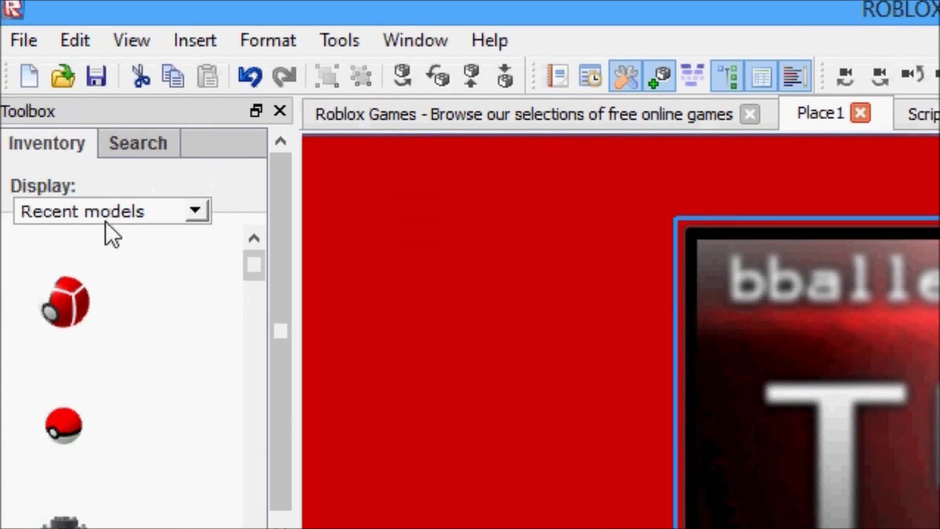
Insert the grey button decal from My Decals and select its Texture URL ending 102693908.
left_click(62, 216)
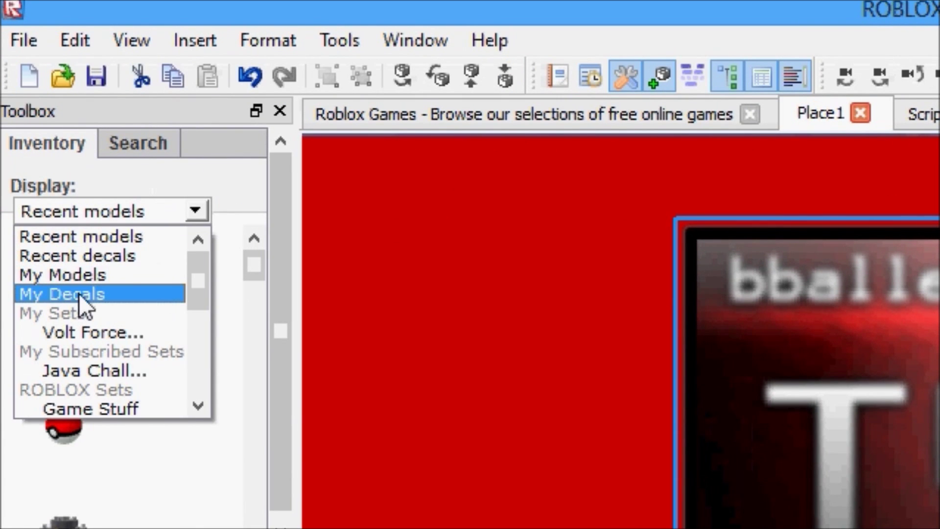
left_click(84, 293)
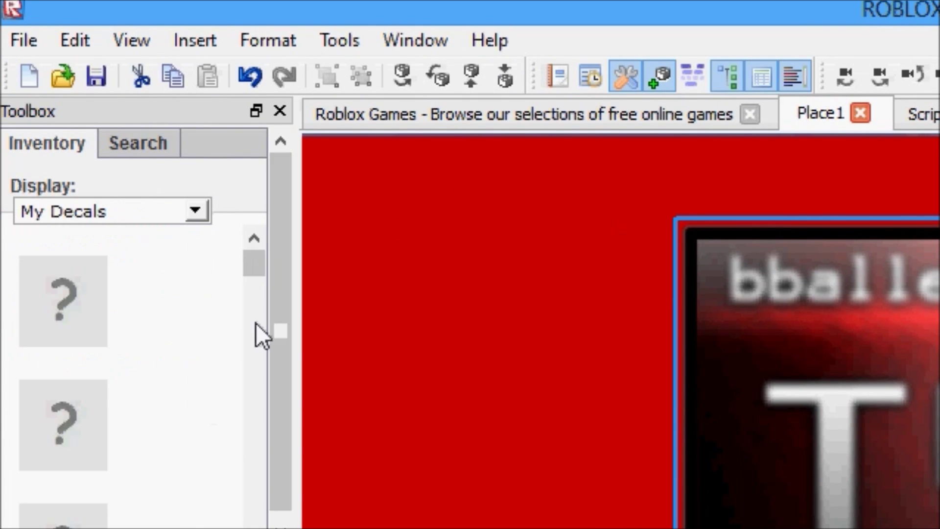
scroll(231, 487, "down", 3)
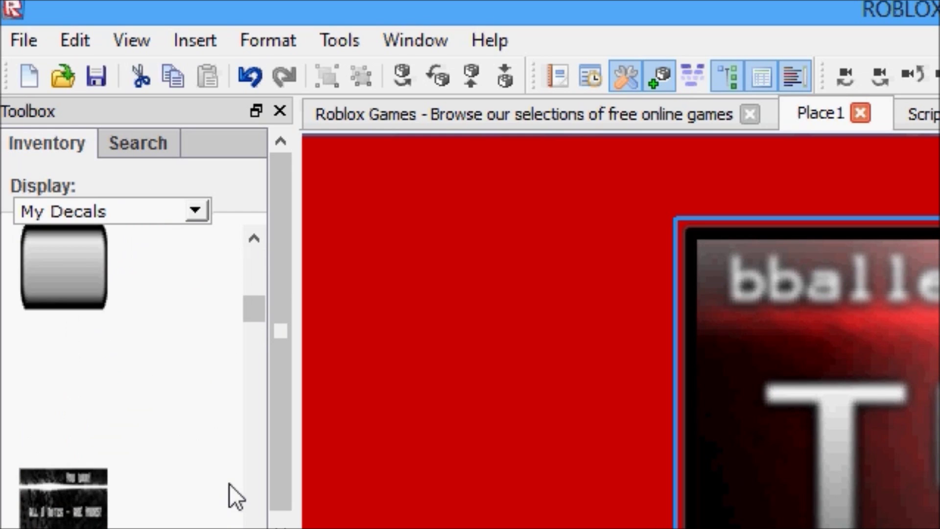
scroll(216, 480, "up", 2)
left_click(42, 348)
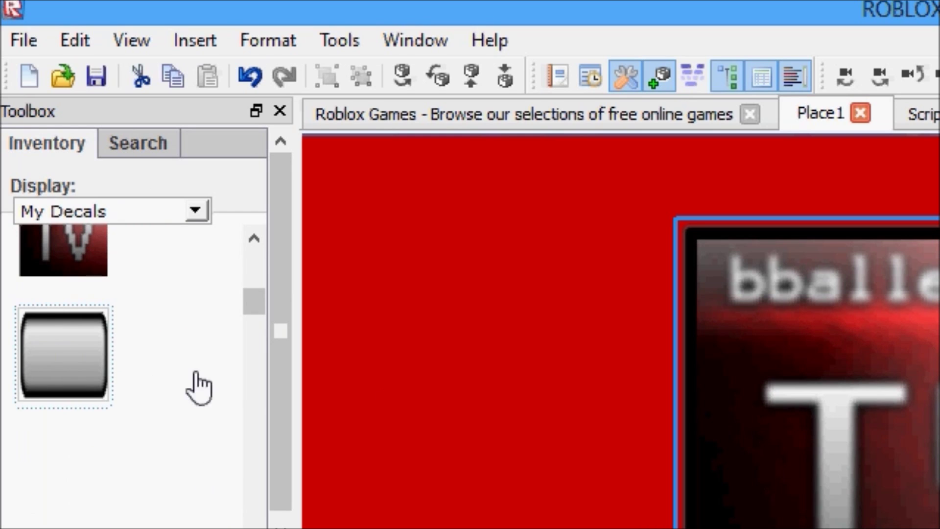
left_click(871, 283)
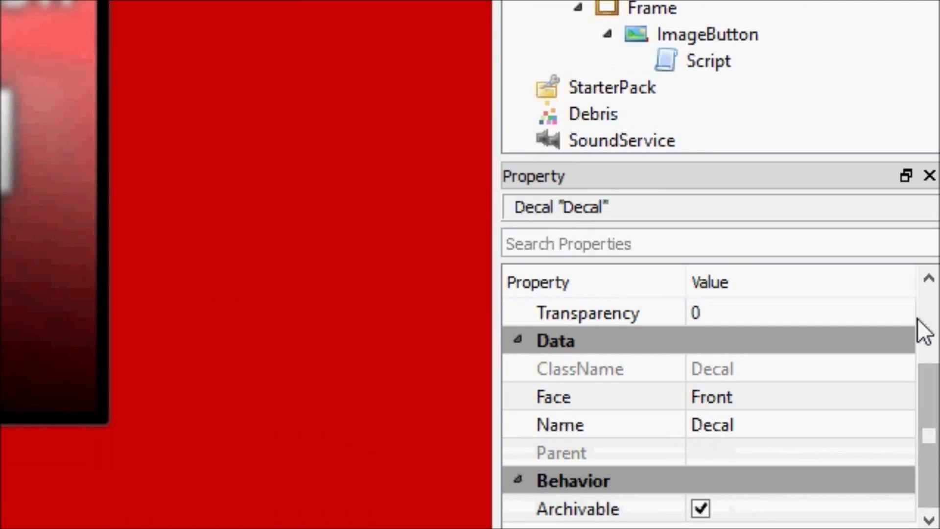
scroll(930, 329, "up", 3)
left_click(828, 397)
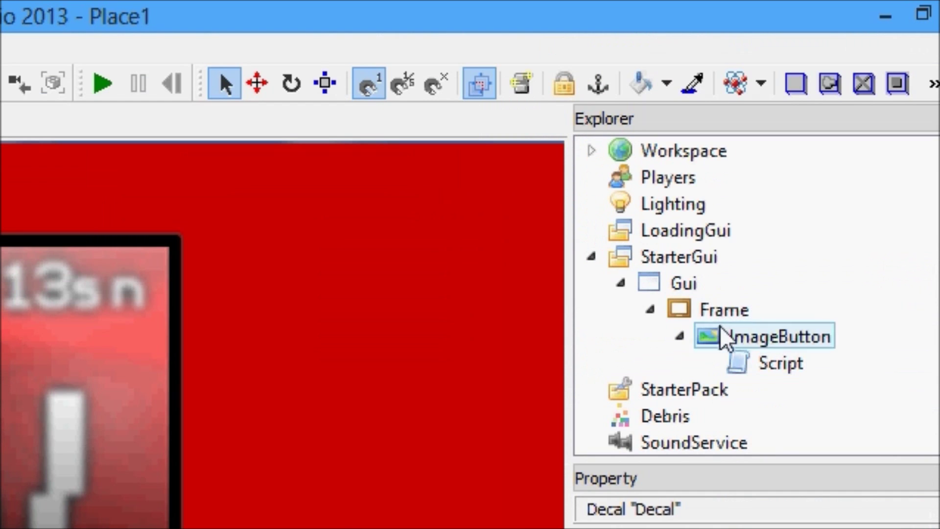
left_click(720, 331)
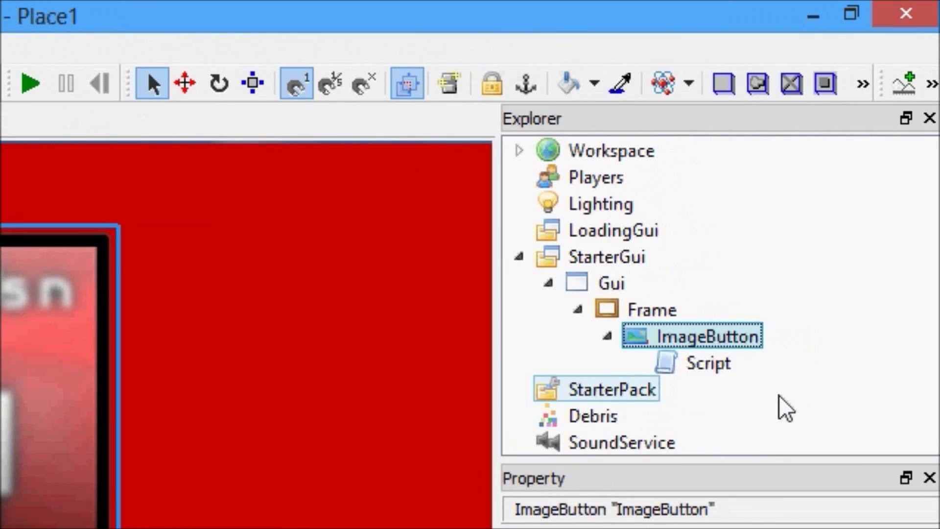
double_click(728, 282)
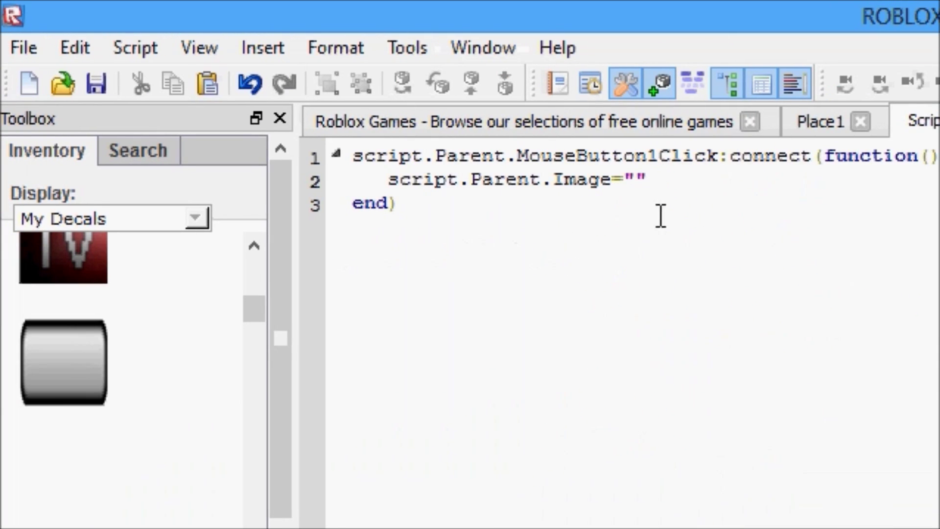
left_click(174, 120)
key("ctrl+v")
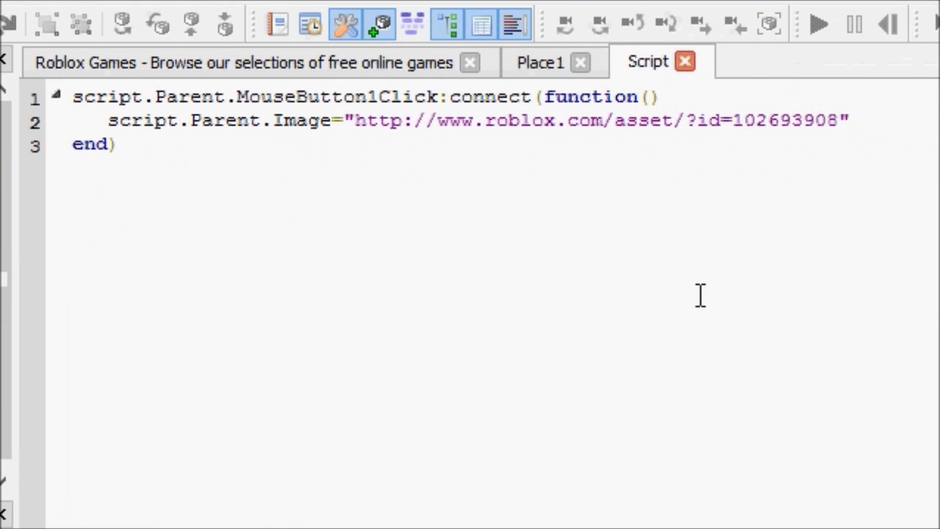
left_click(681, 66)
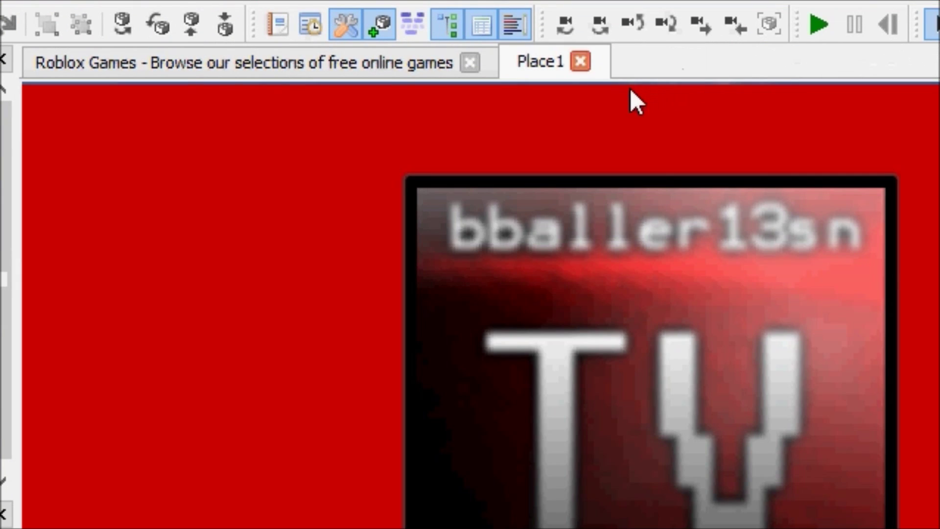